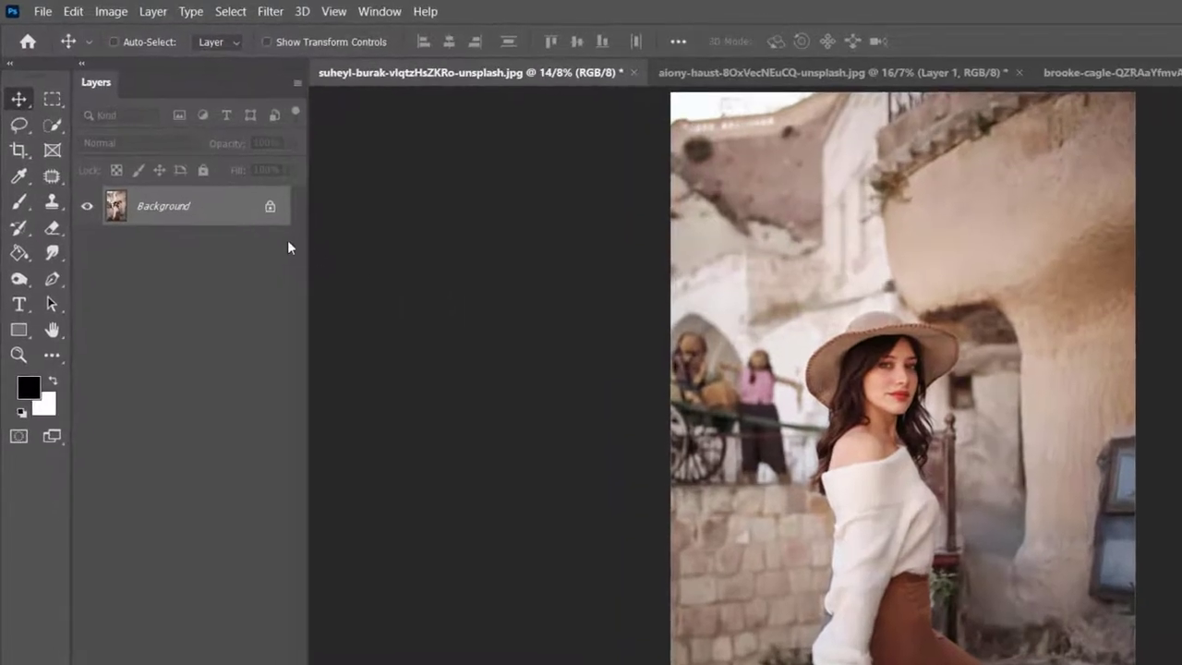
Duplicate the portrait into Layer 1, convert it to a smart object, and open the Camera Raw Filter
key("ctrl+j")
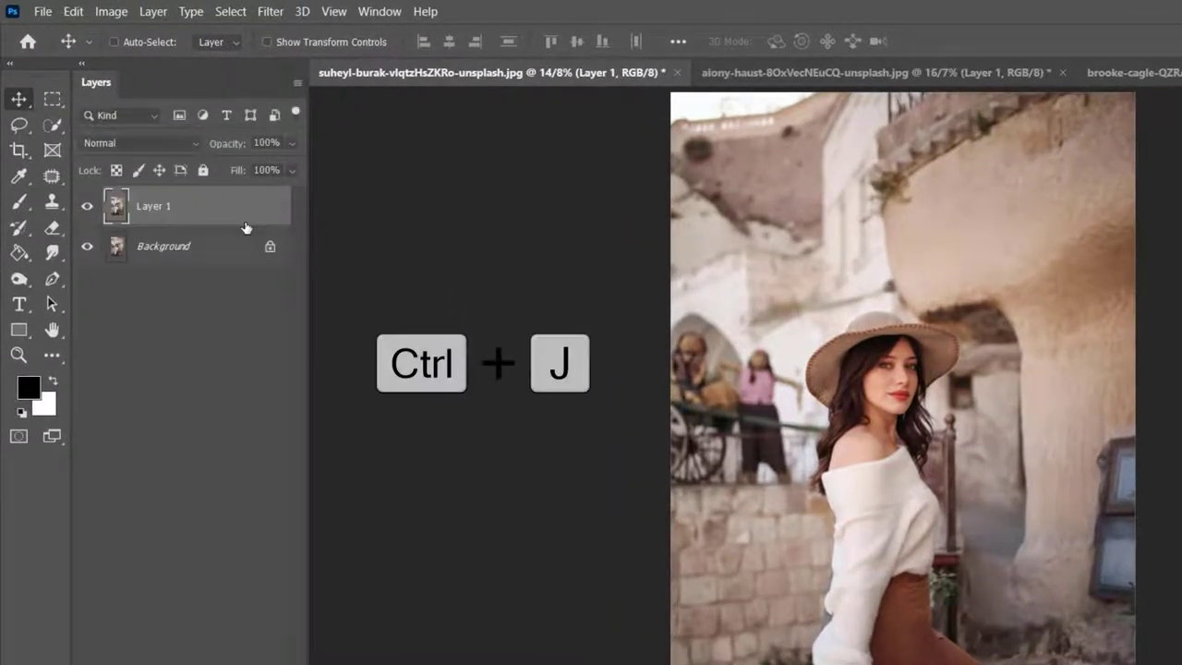
right_click(246, 227)
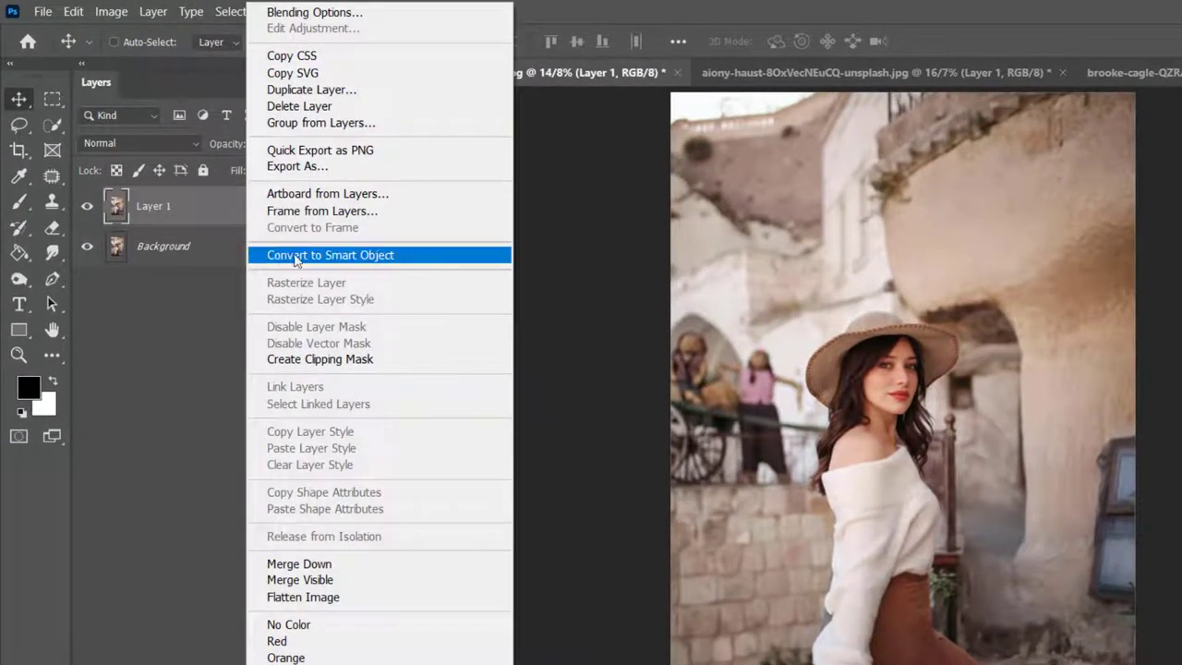
left_click(369, 256)
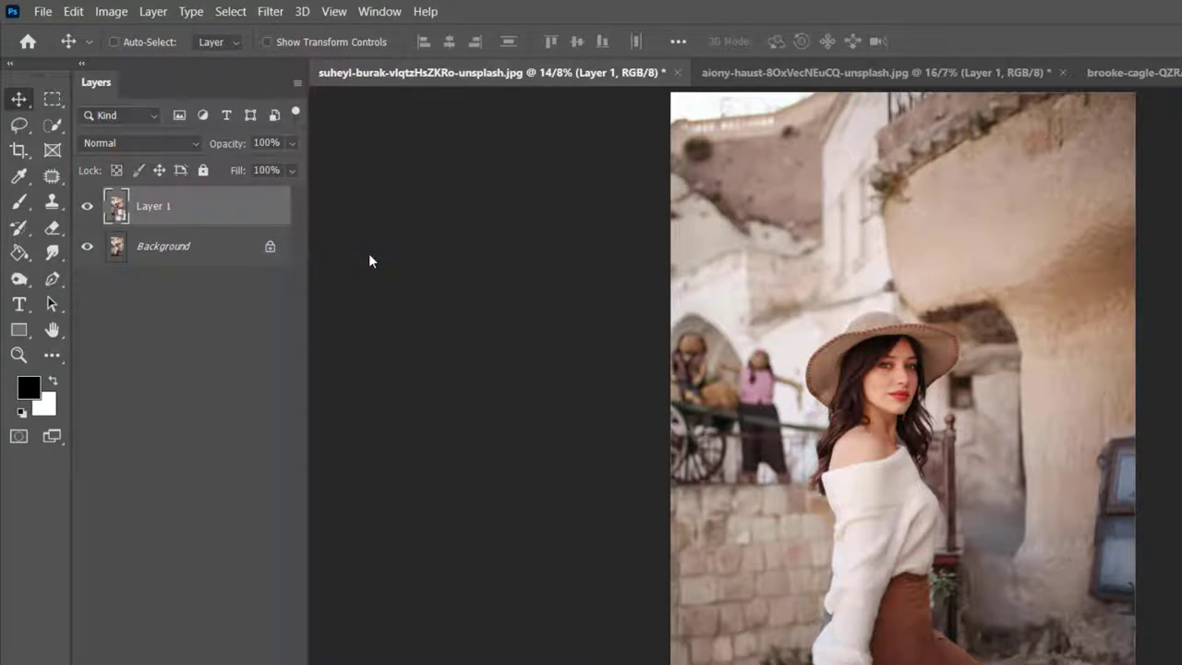
left_click(271, 13)
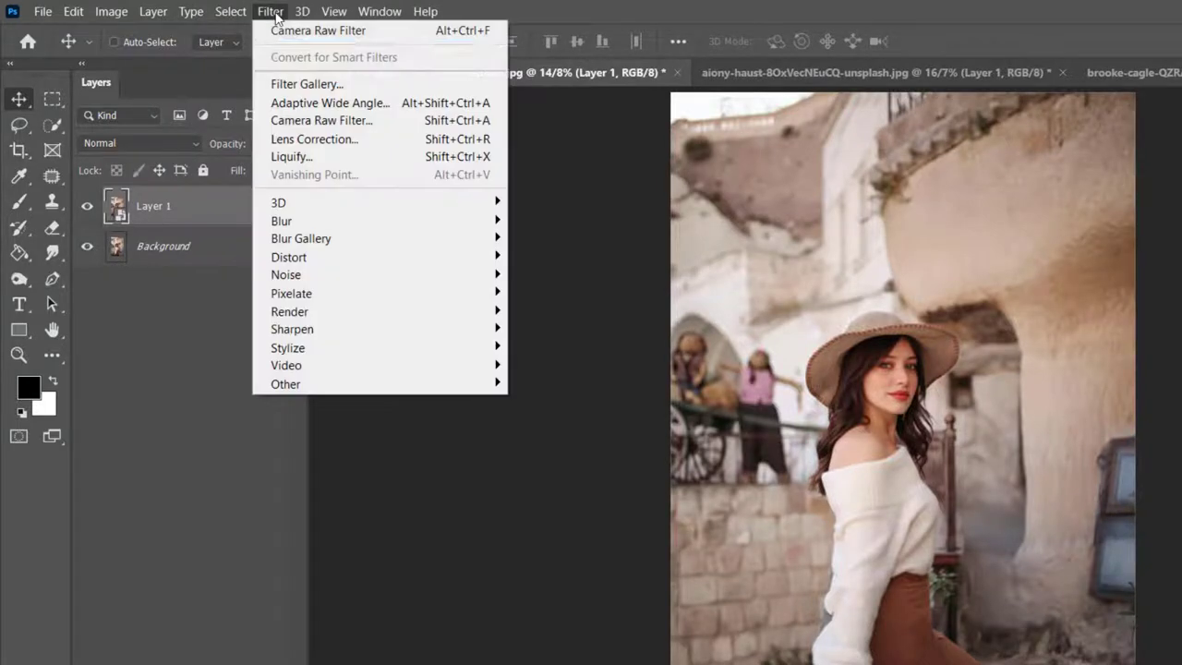
left_click(399, 120)
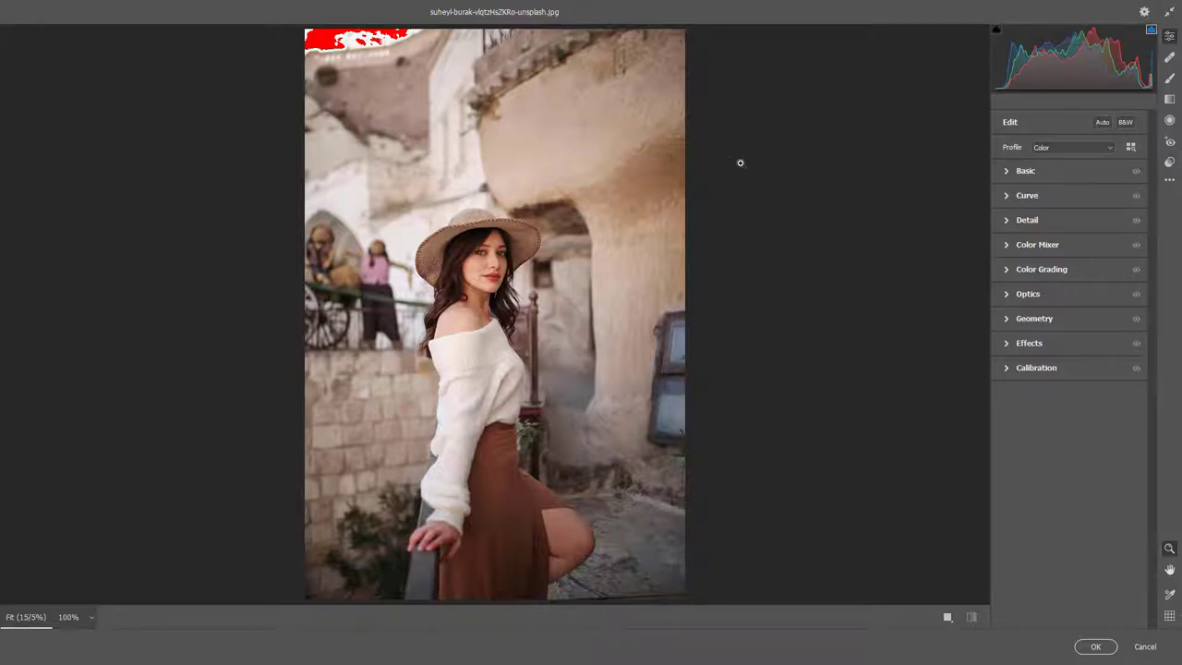
In Basic, set Temperature +6, Tint -10, Contrast +50, Highlights -100 and Shadows +100
left_click(1007, 175)
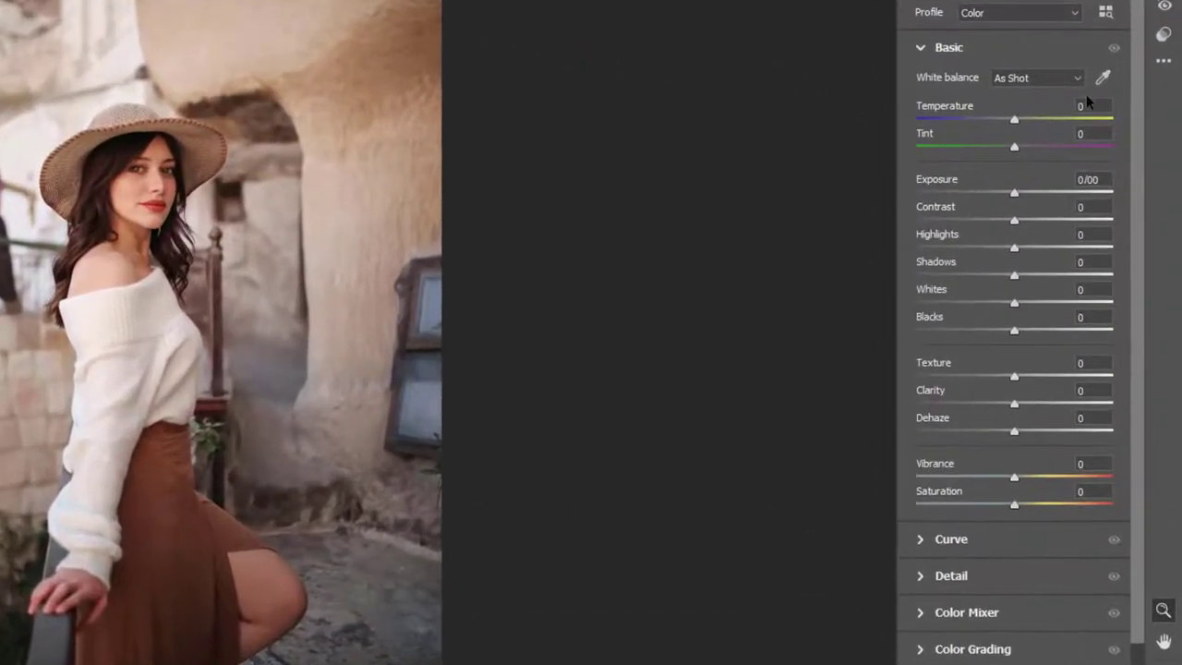
left_click(1087, 106)
type("6")
key("Tab")
type("-")
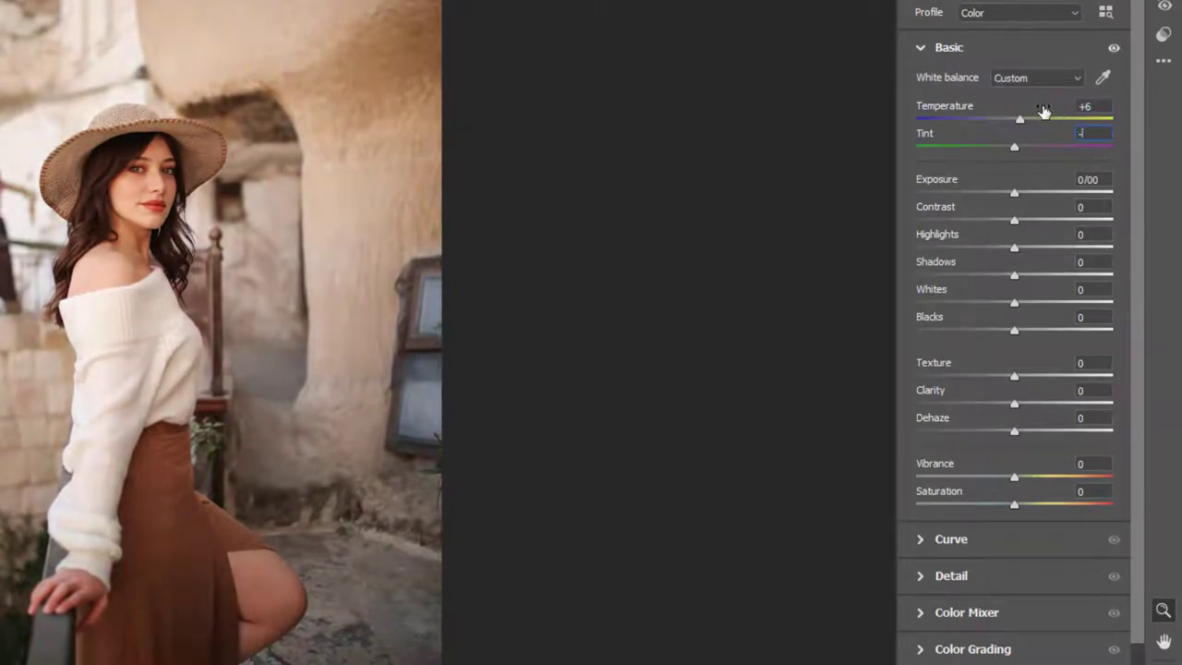
type("10")
key("Tab")
key("Tab")
type("5")
type("0")
key("Tab")
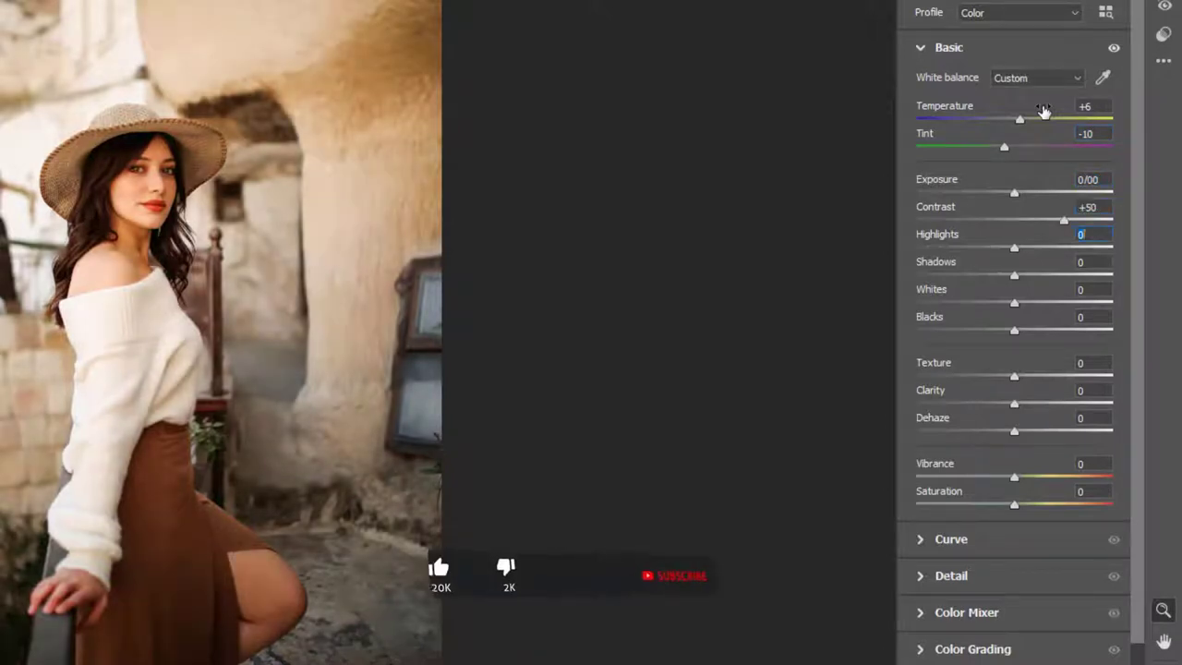
type("-100")
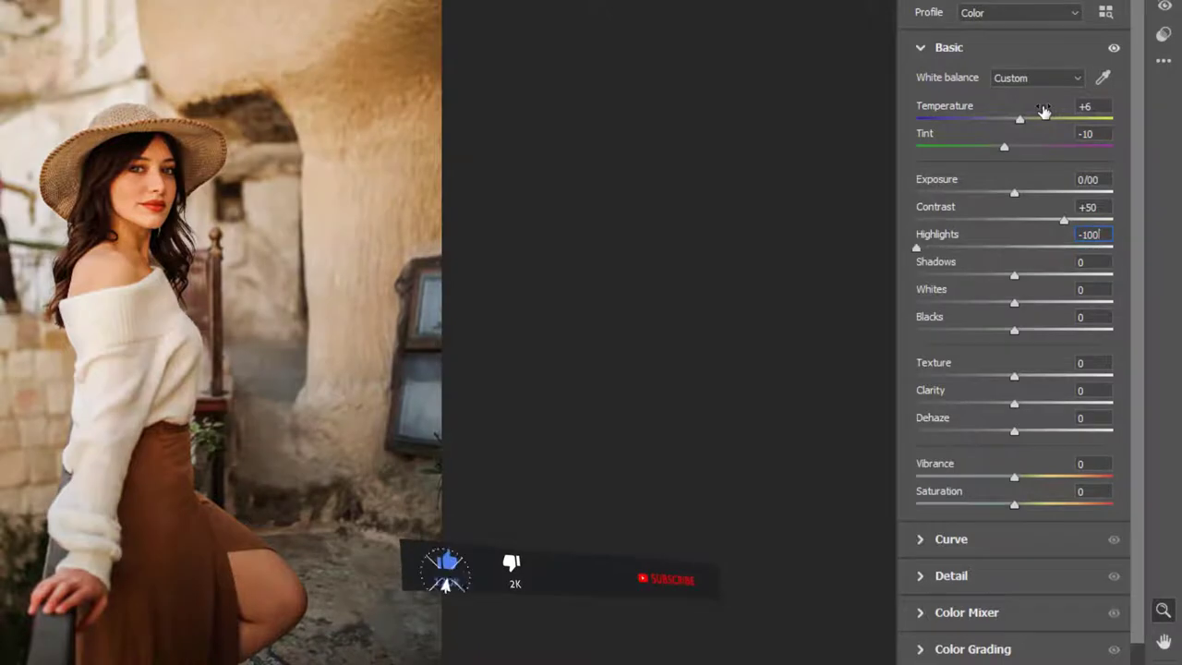
key("Tab")
type("1")
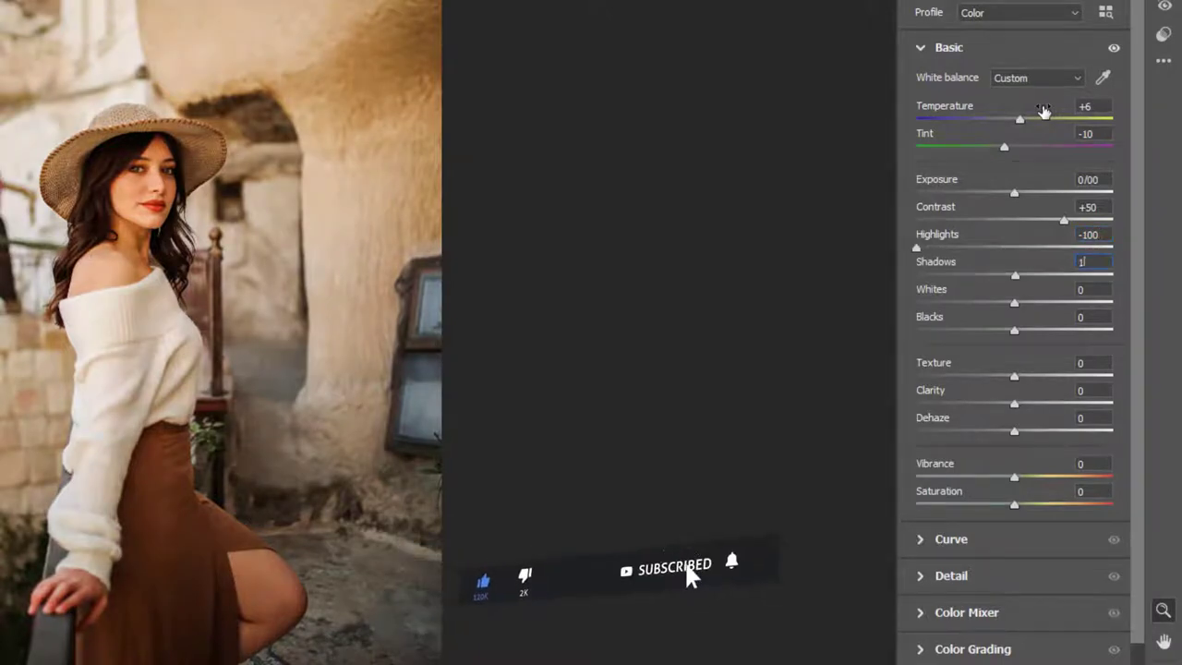
type("00")
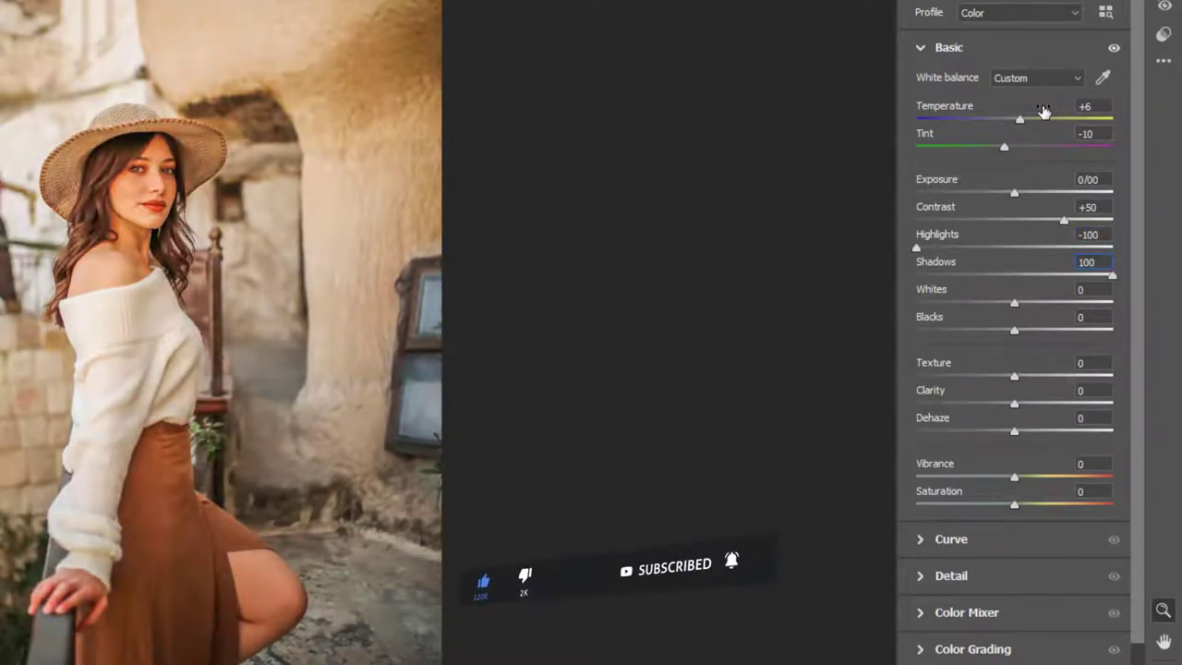
key("Tab")
Set Whites +25, Blacks -40, Clarity +20, Dehaze +10, Vibrance +60 and Saturation -20
type("2")
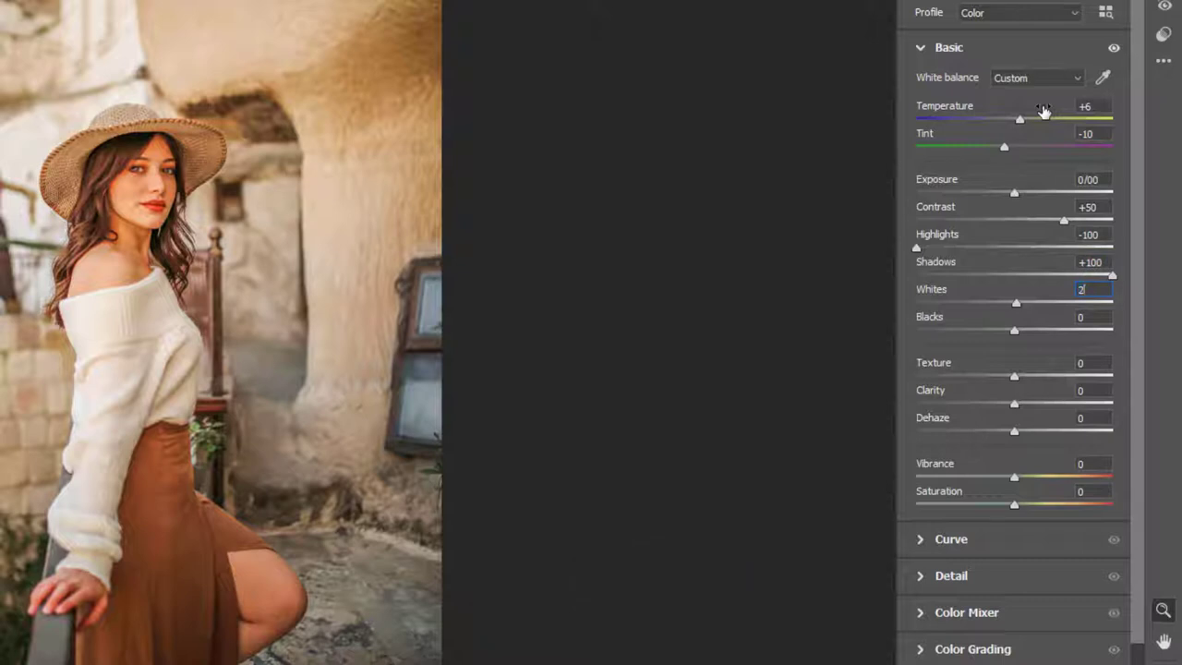
type("5")
key("Tab")
type("-")
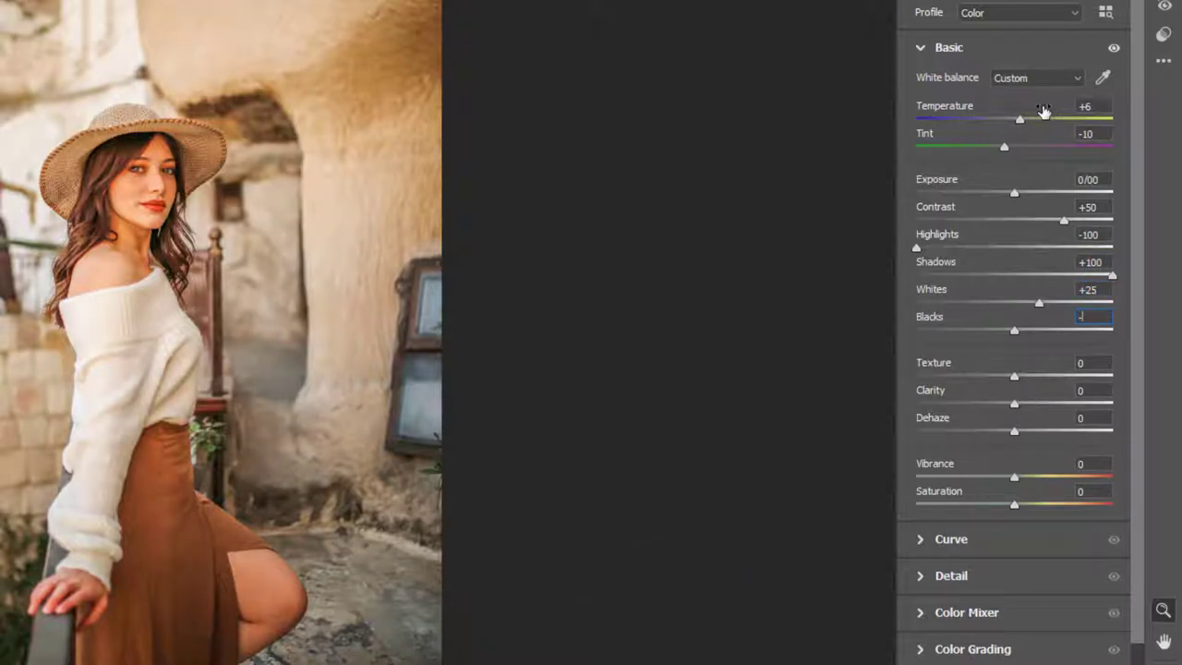
type("40")
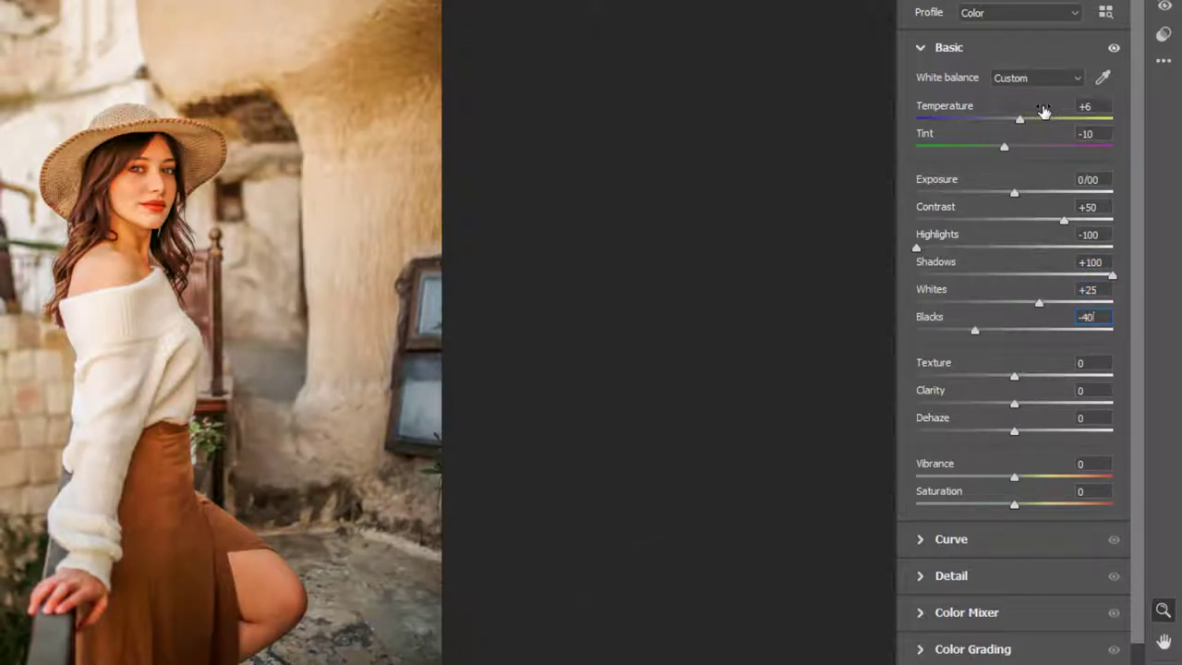
key("Tab")
key("Tab")
type("20")
key("Tab")
type("1")
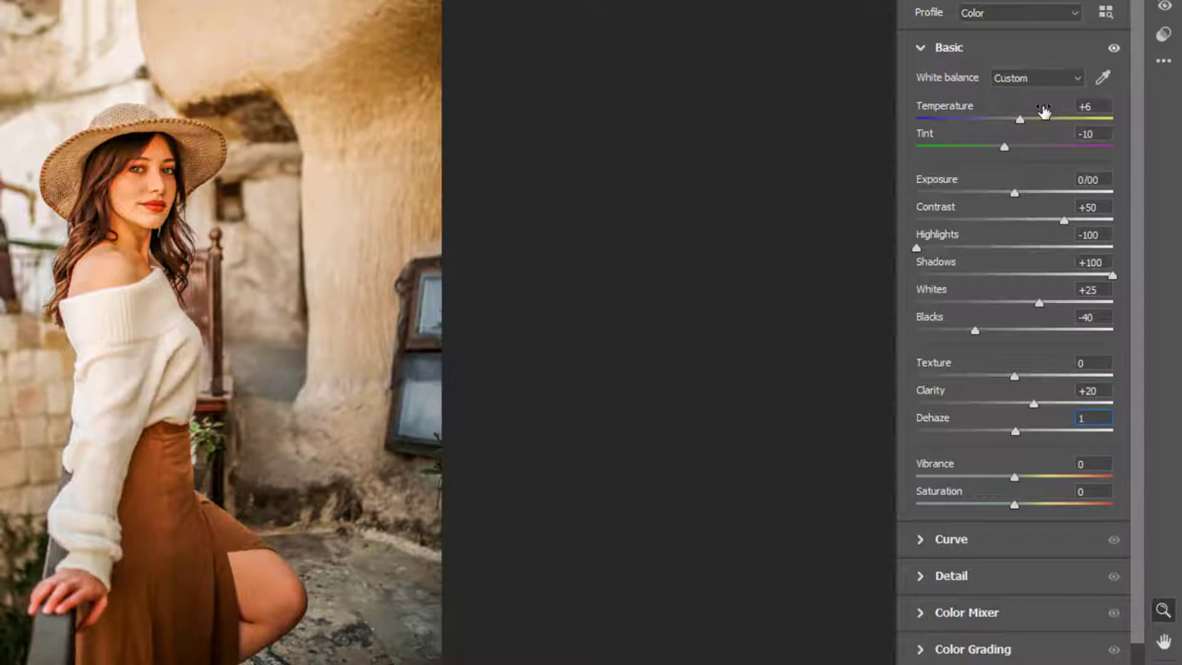
type("0")
key("Tab")
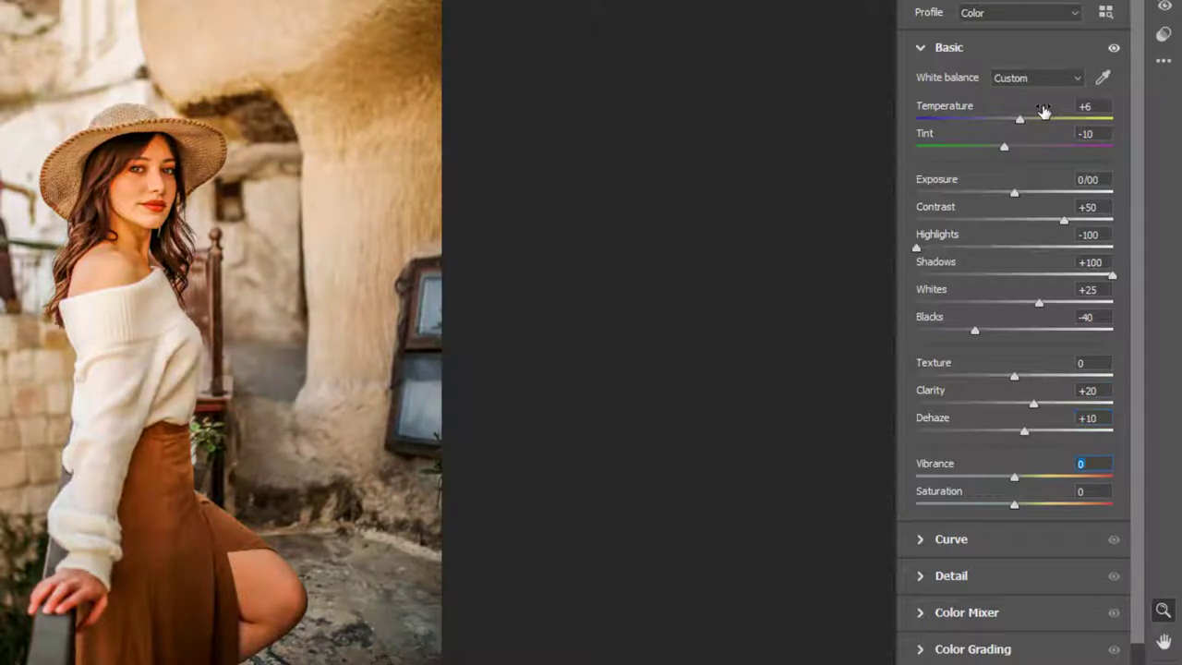
type("60")
key("Tab")
type("20")
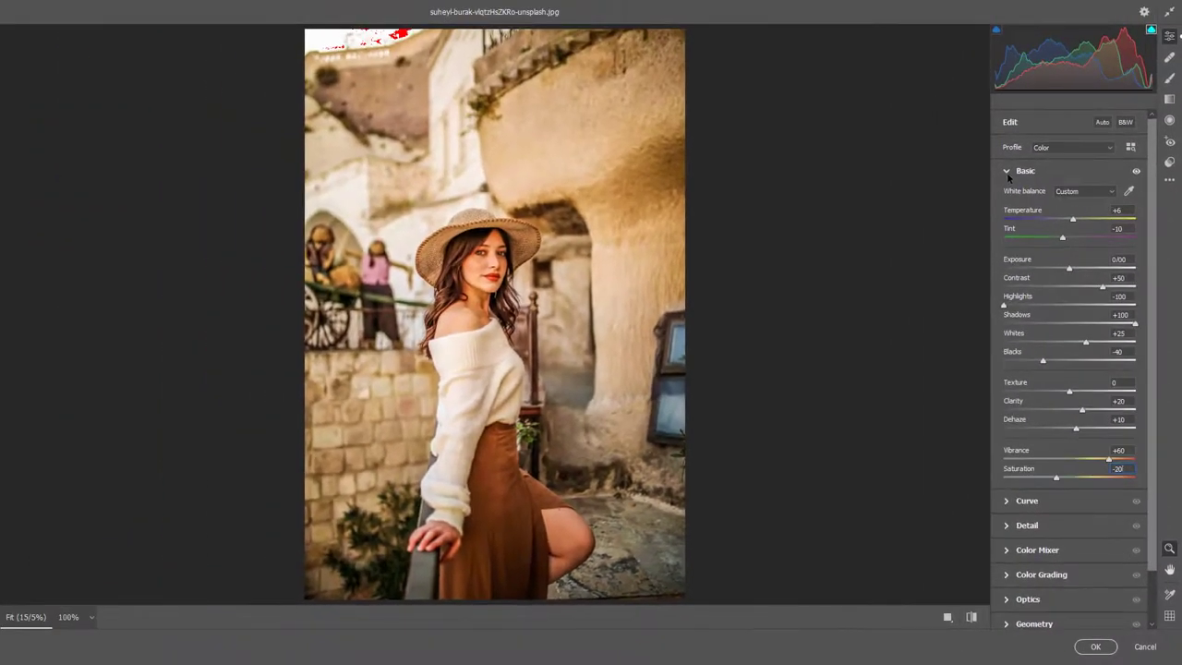
left_click(1006, 172)
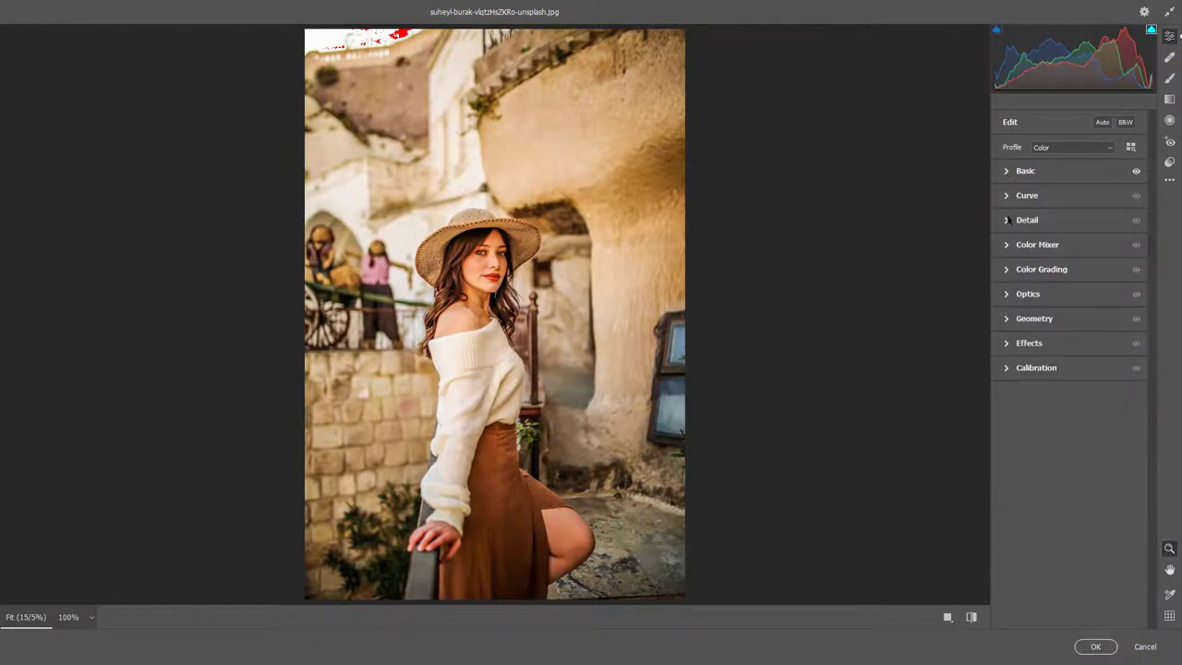
In Color Mixer Hue, set Reds +25, Oranges -15, Yellows -80 and Greens -50
left_click(1006, 245)
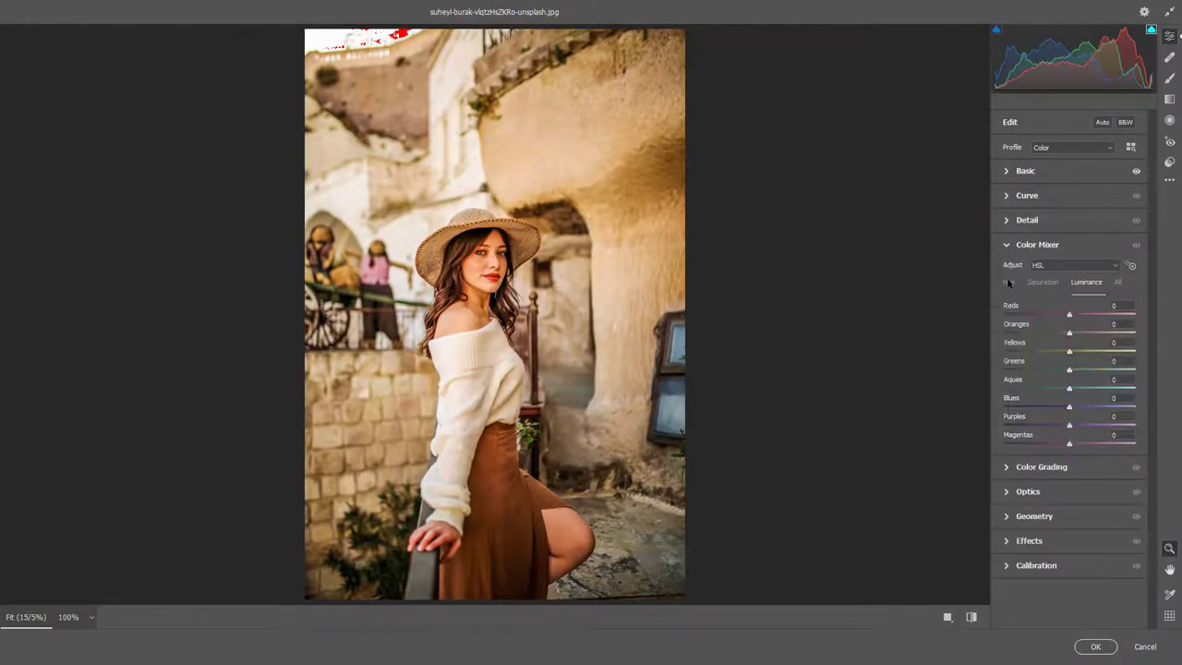
left_click(1008, 283)
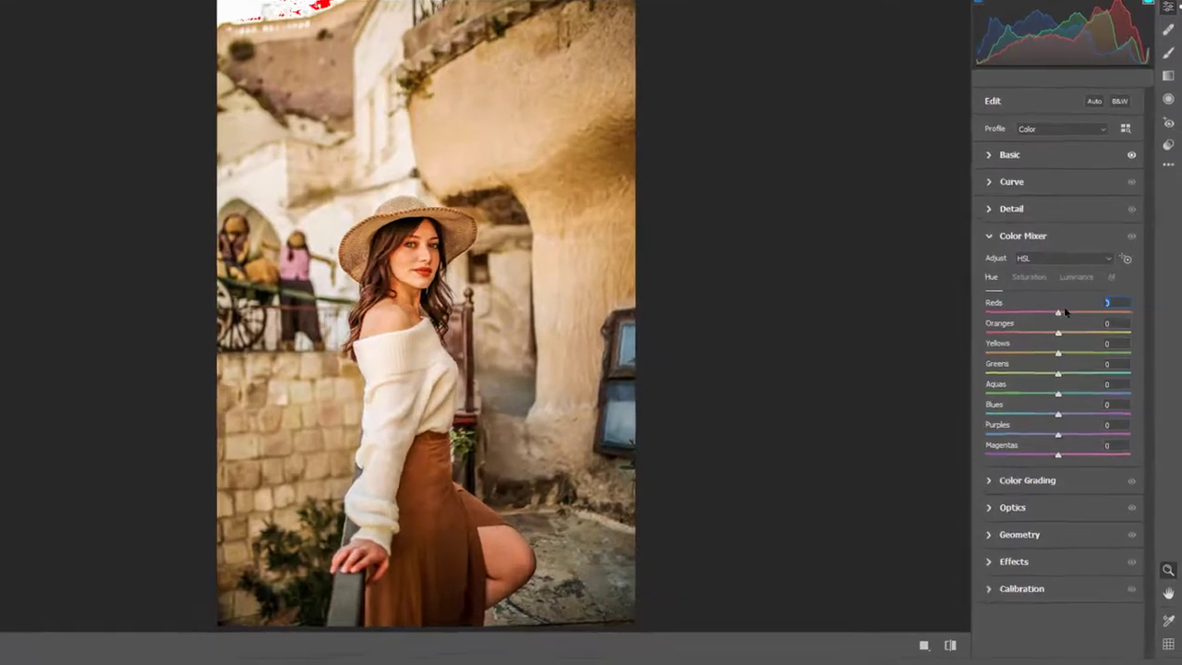
left_click(1069, 314)
key("Up")
key("Up")
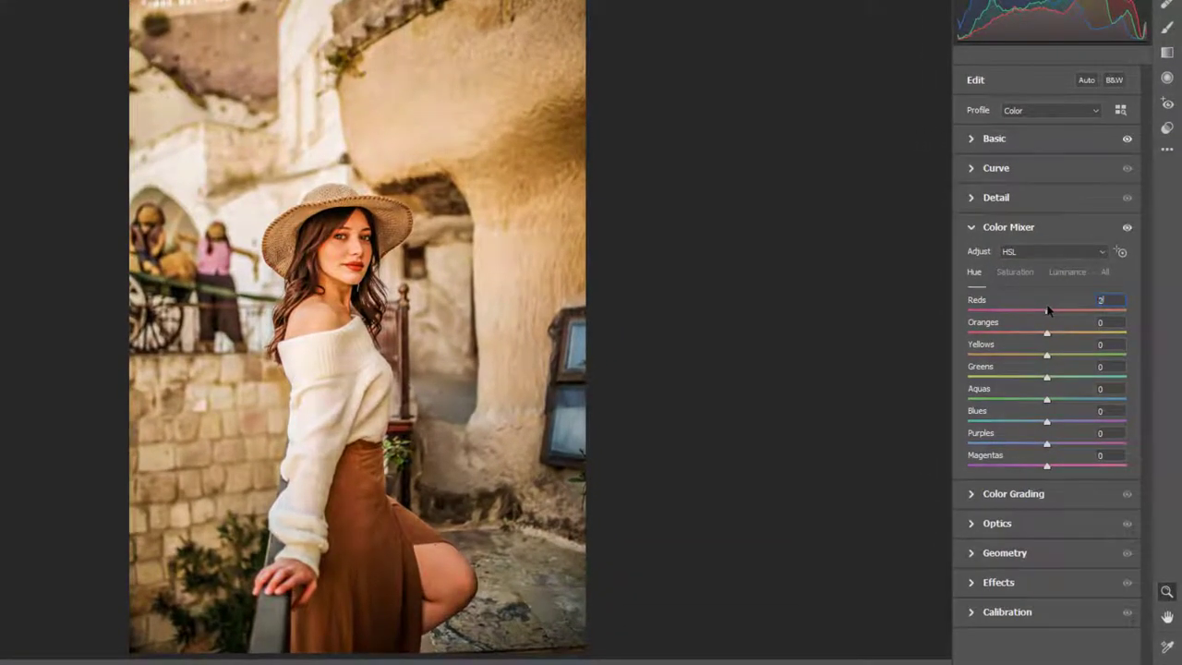
type("5")
key("Tab")
type("5")
type("8")
type("0")
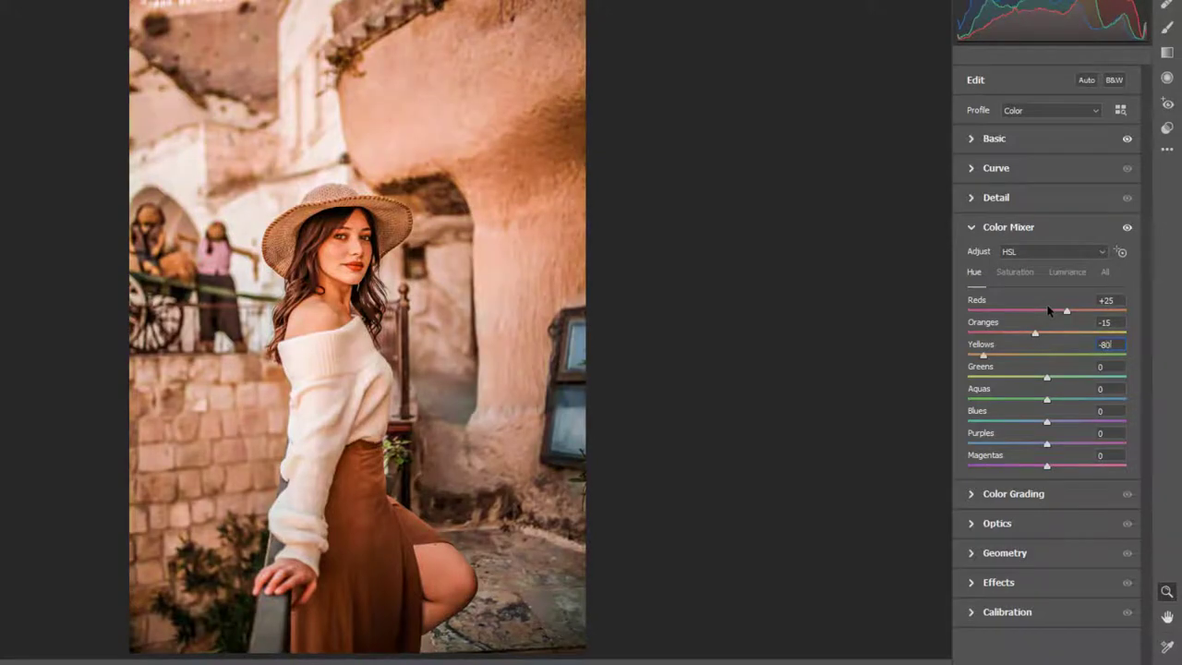
type("5")
type("0")
Lower the Color Mixer saturation values from reds through blues
left_click(1015, 273)
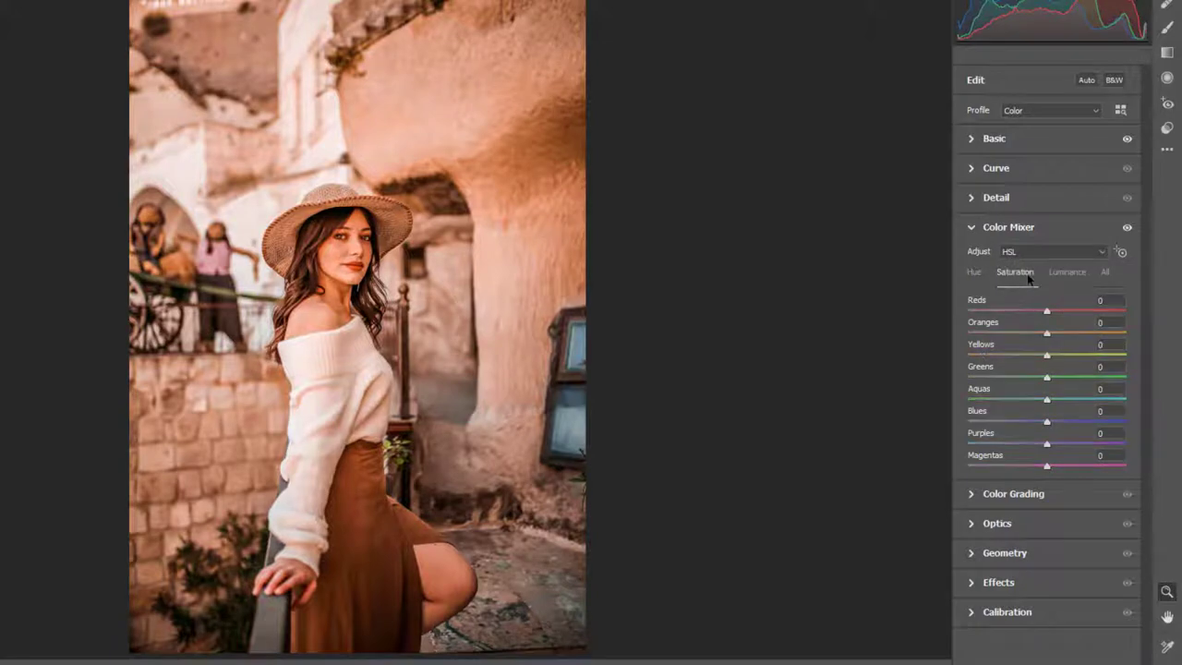
left_click(1091, 301)
key("Down")
key("Down")
type("0")
type("0")
type("-6")
type("0")
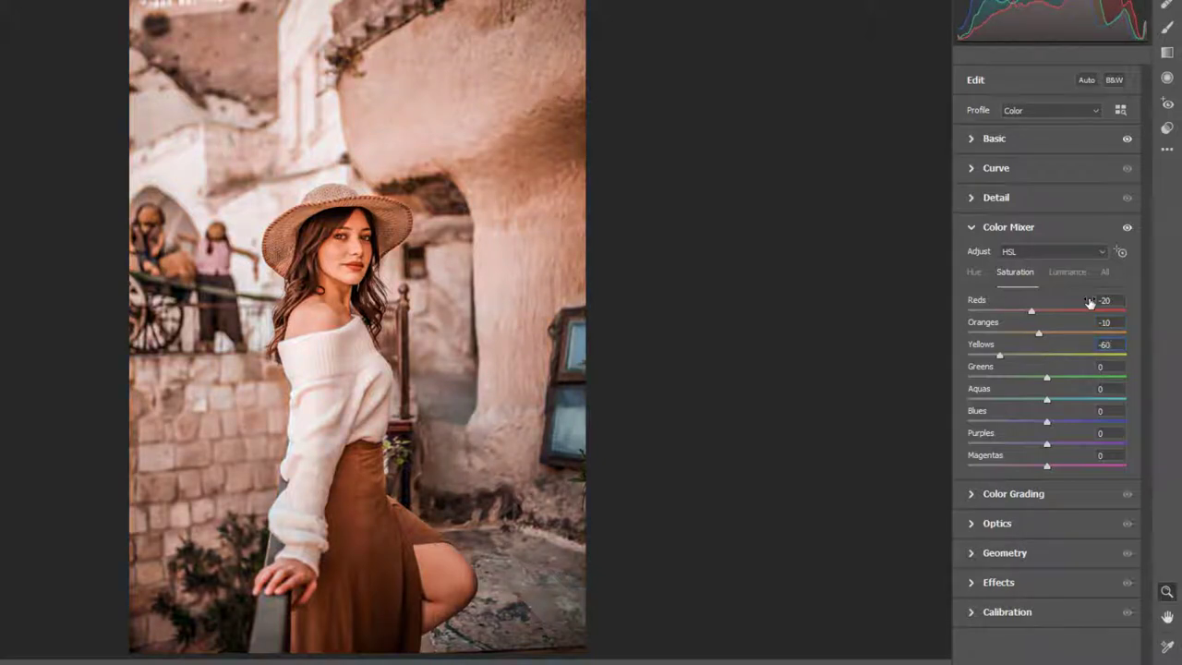
type("-")
type("0")
type("5")
type("05")
type("0")
Set Color Mixer luminance to Oranges +10 and Aquas -20
left_click(1087, 280)
left_click(1101, 319)
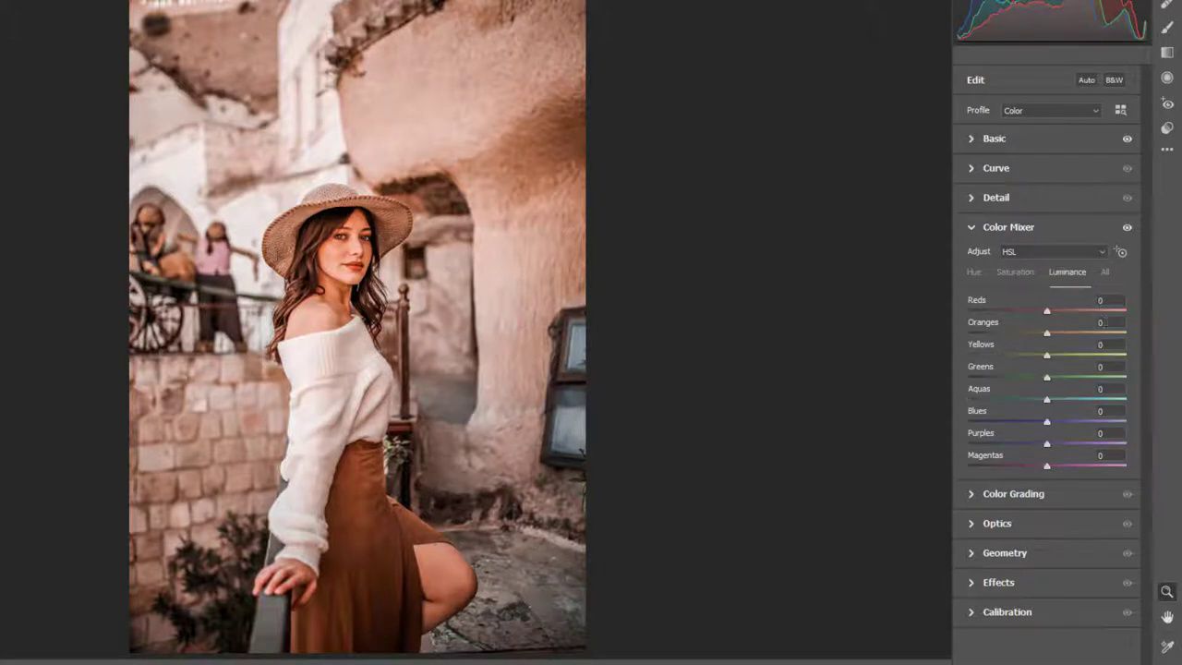
type("0")
left_click(1063, 392)
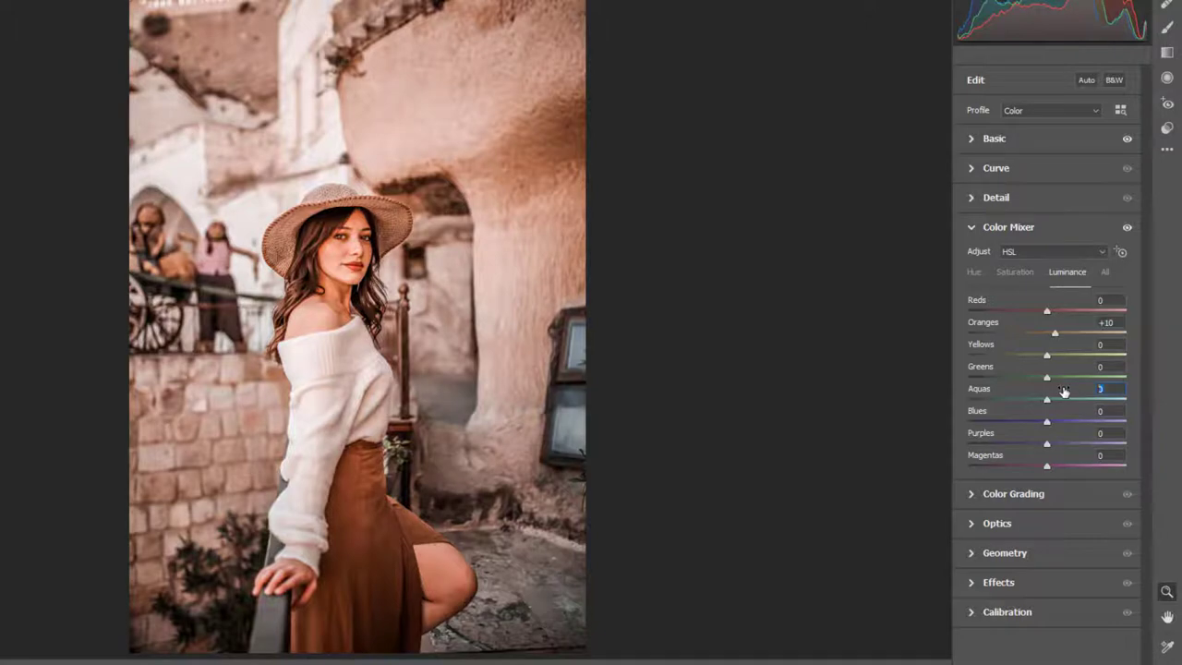
type("20")
type("20")
In Color Grading, tint the shadows with hue 10 and saturation 6
left_click(973, 231)
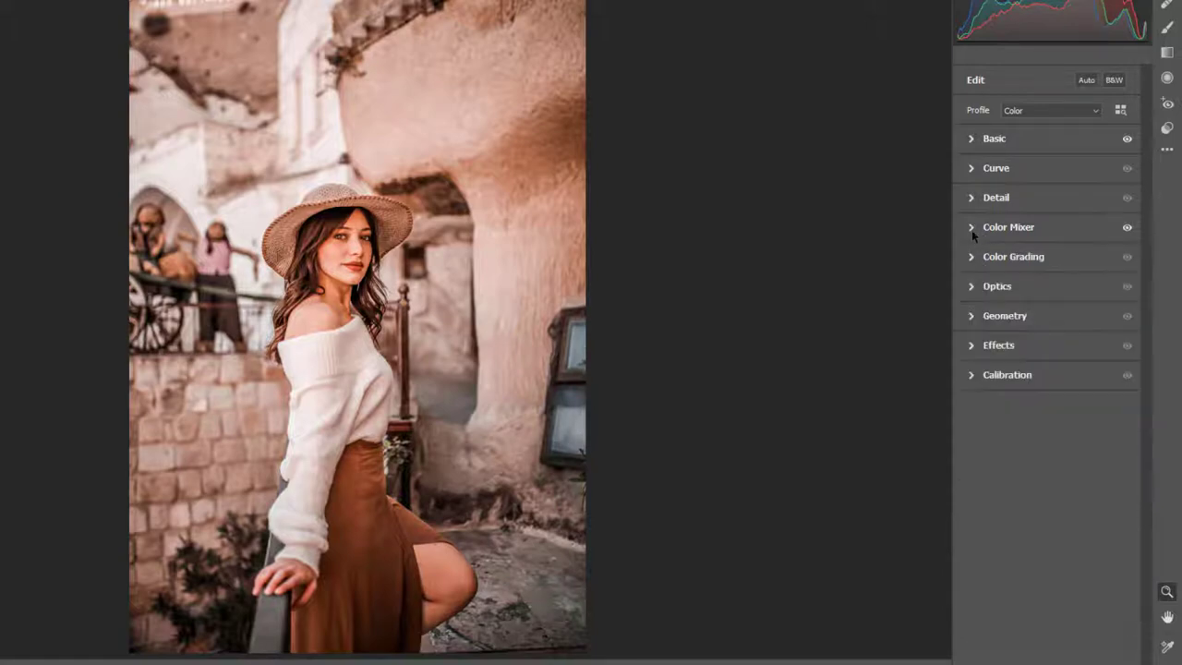
left_click(972, 258)
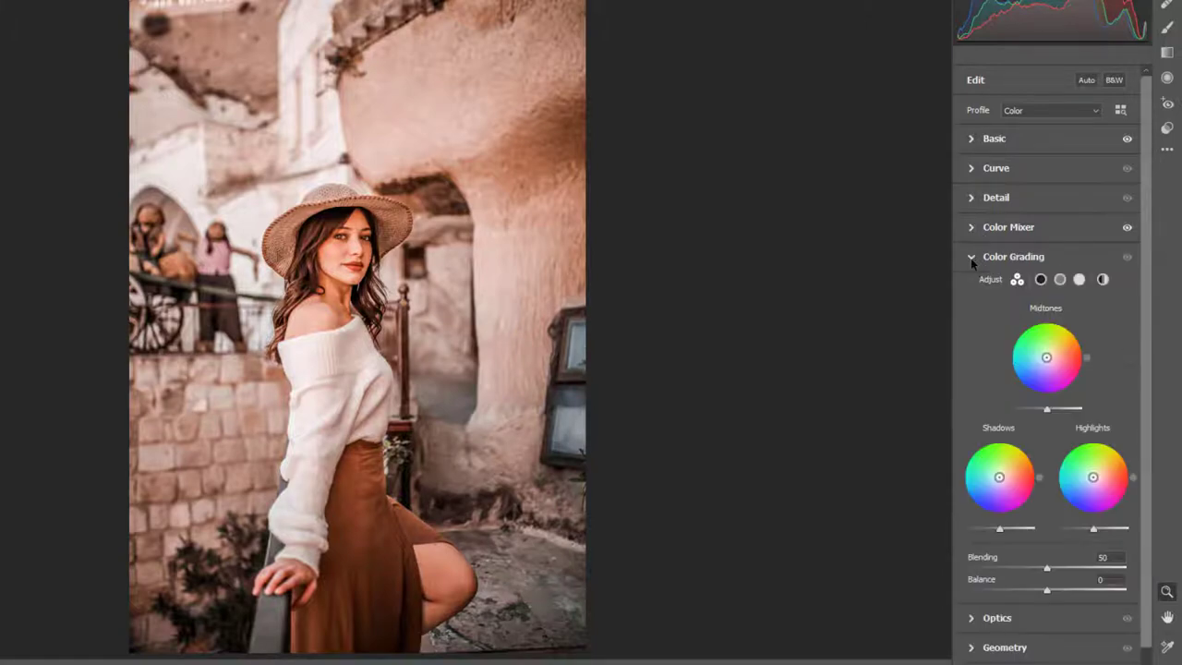
left_click(1040, 280)
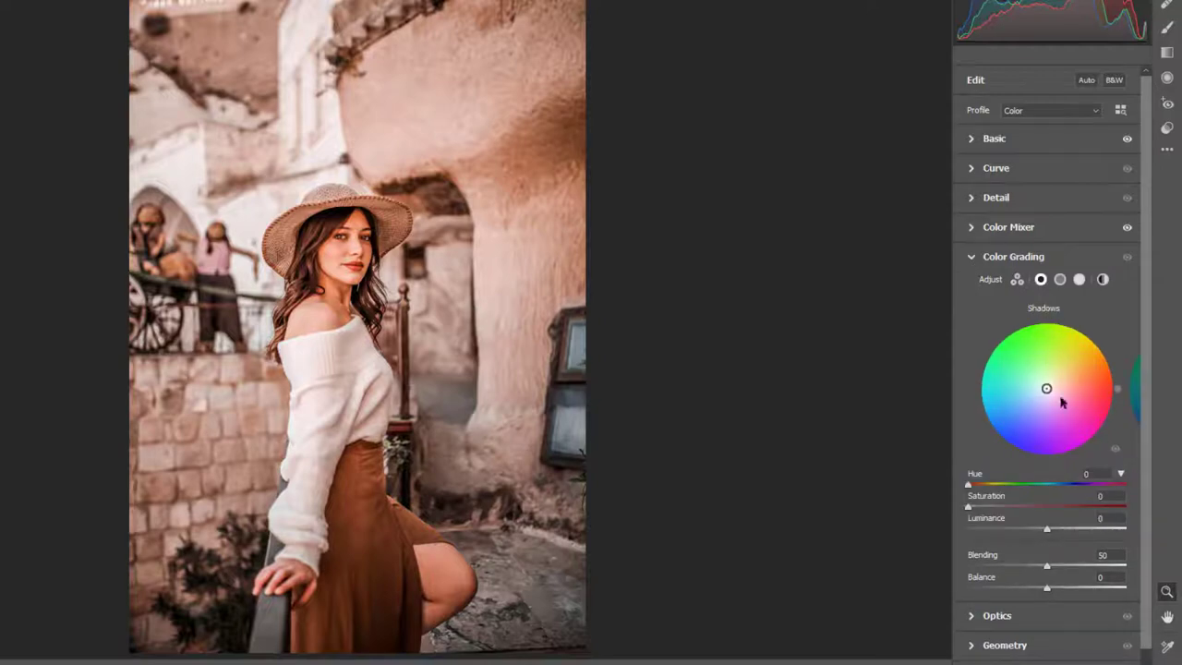
left_click(1086, 473)
type("1")
type("0")
type("6")
Tint the highlights with hue 63 and saturation 10
left_click(1078, 279)
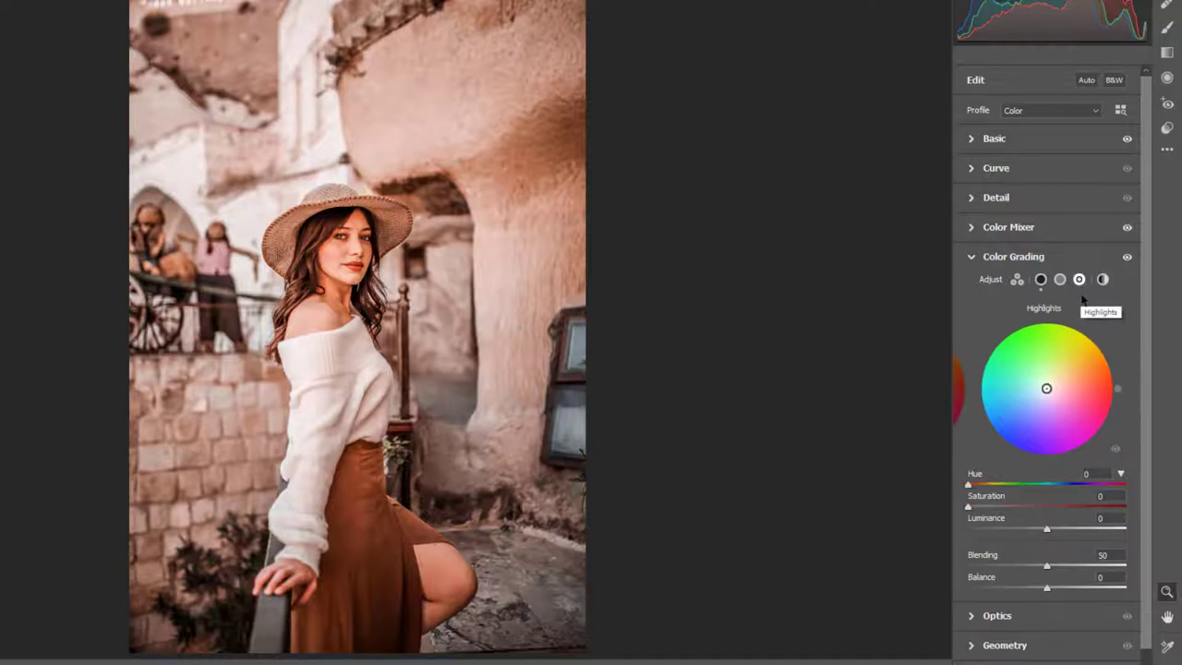
left_click(1087, 473)
type("6")
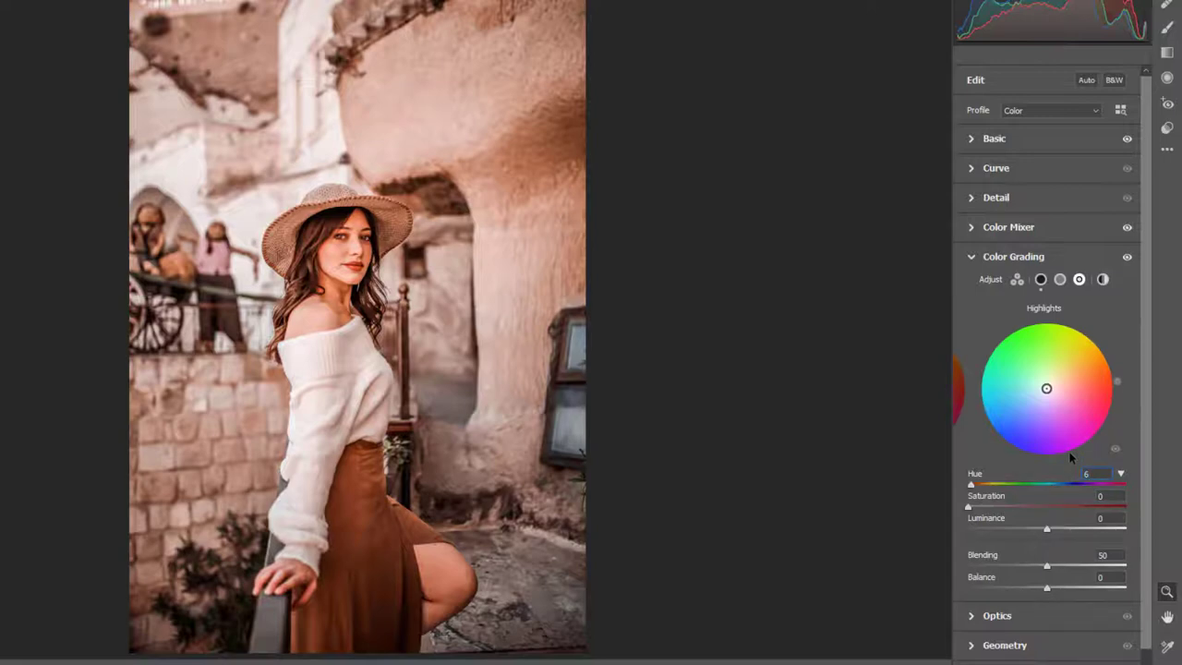
type("3")
type("1")
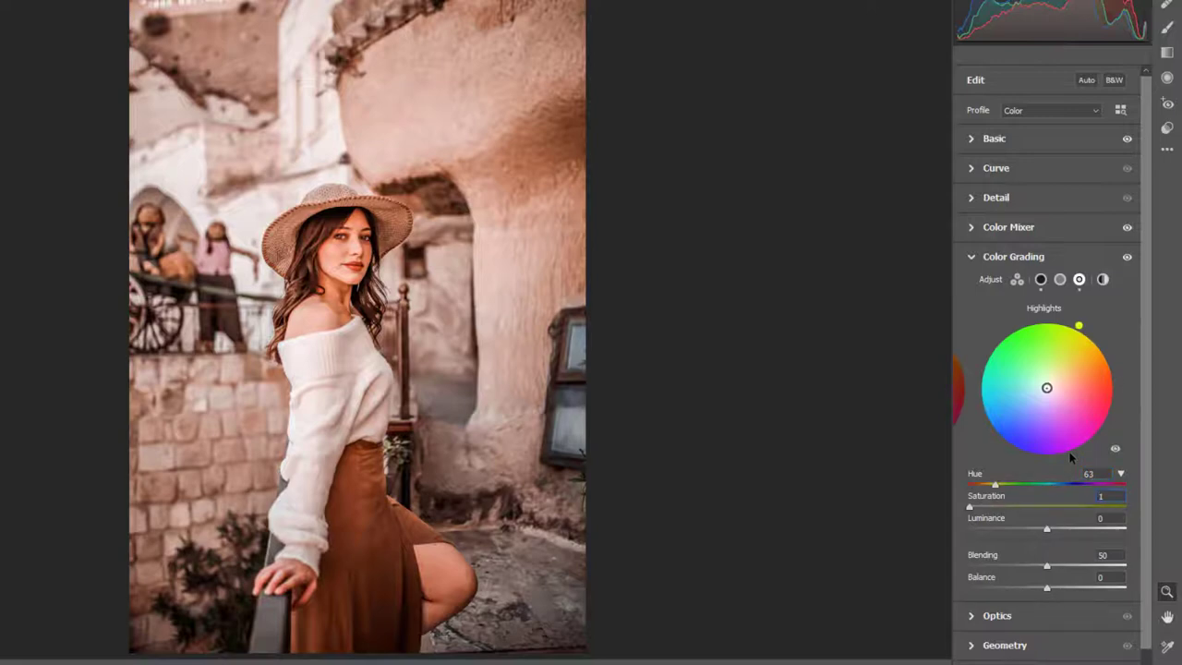
type("0")
left_click(974, 258)
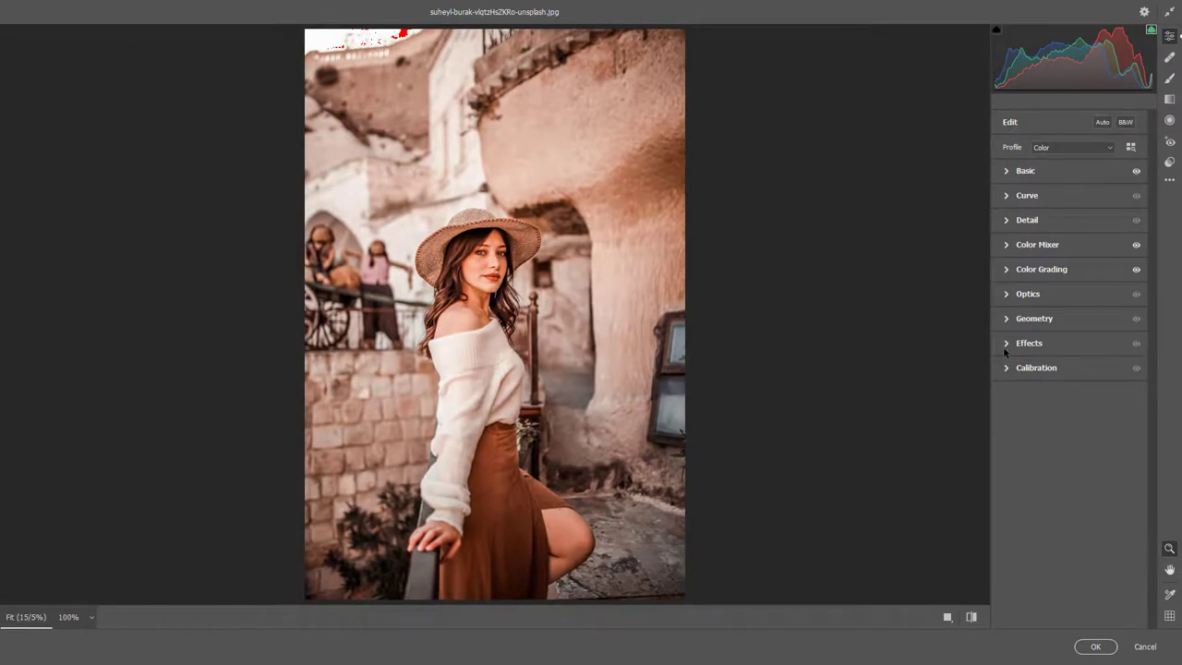
Add a -10 vignette in the Effects panel
left_click(1005, 343)
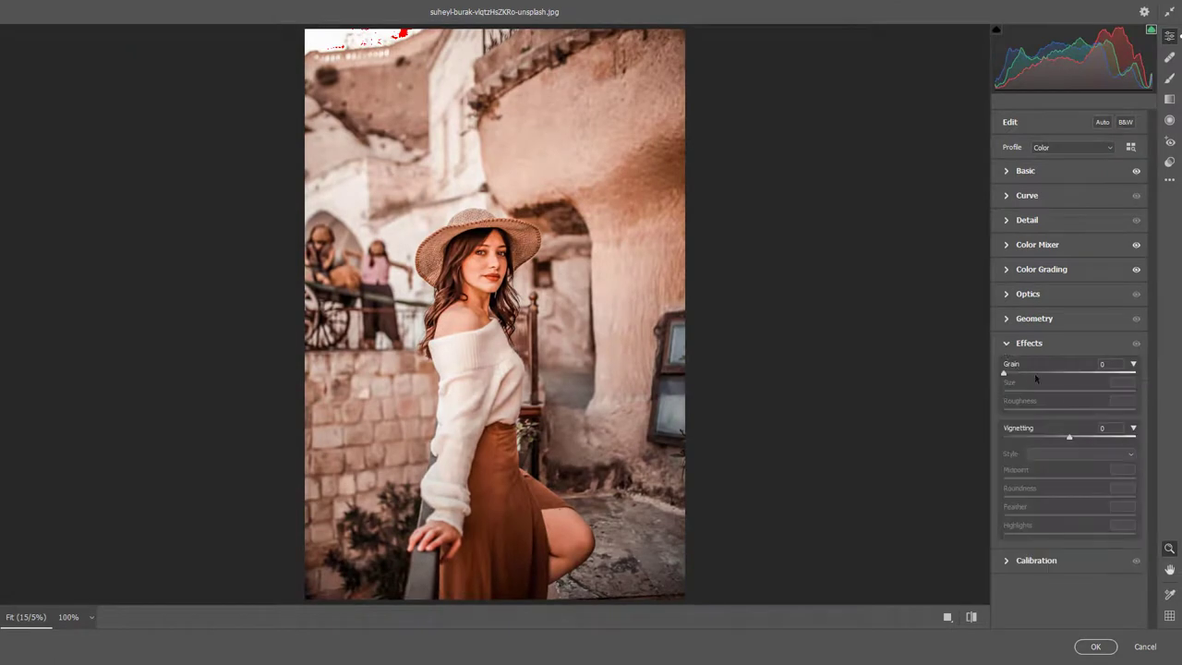
left_click(1104, 427)
type("-")
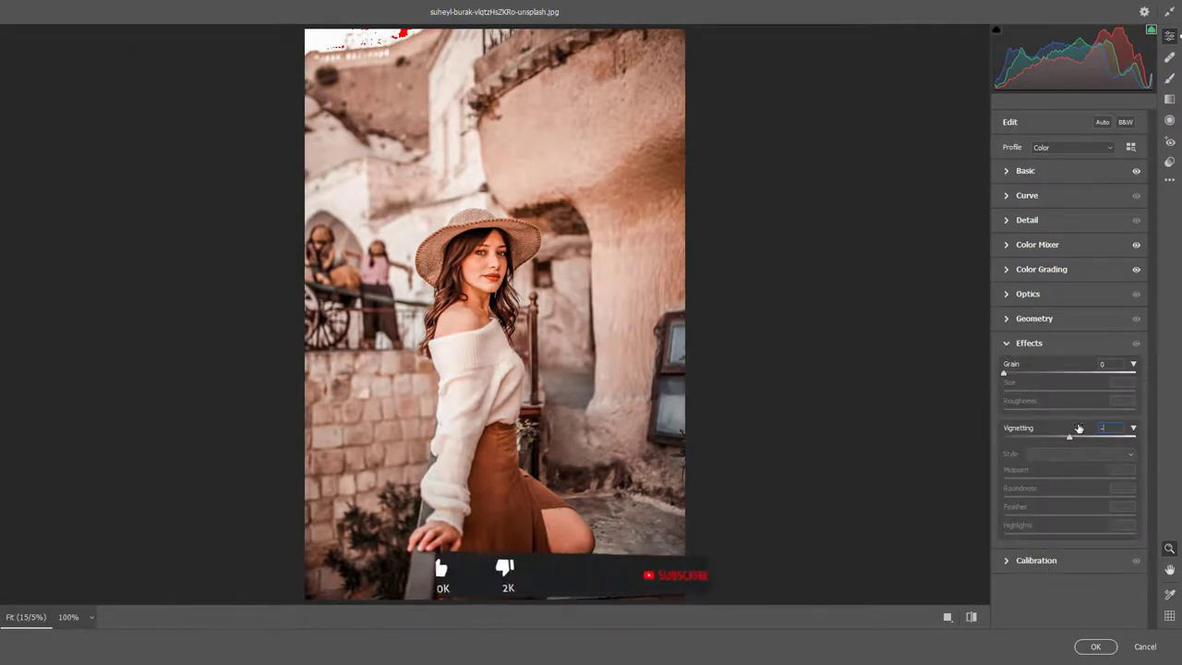
type("10")
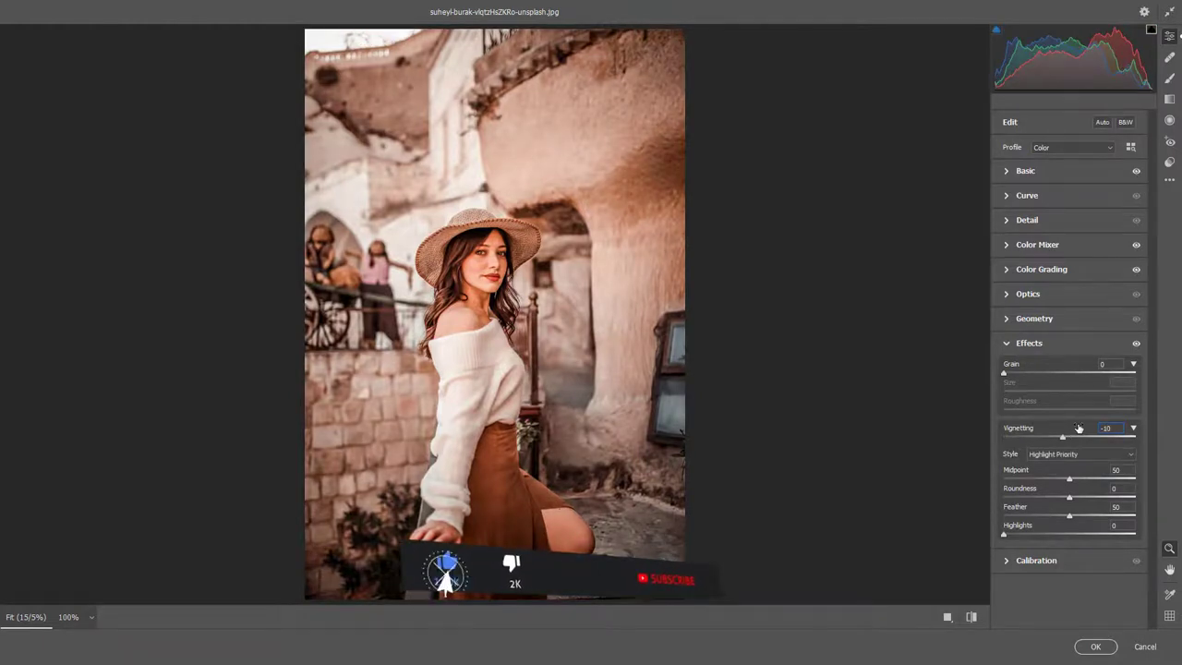
left_click(1008, 344)
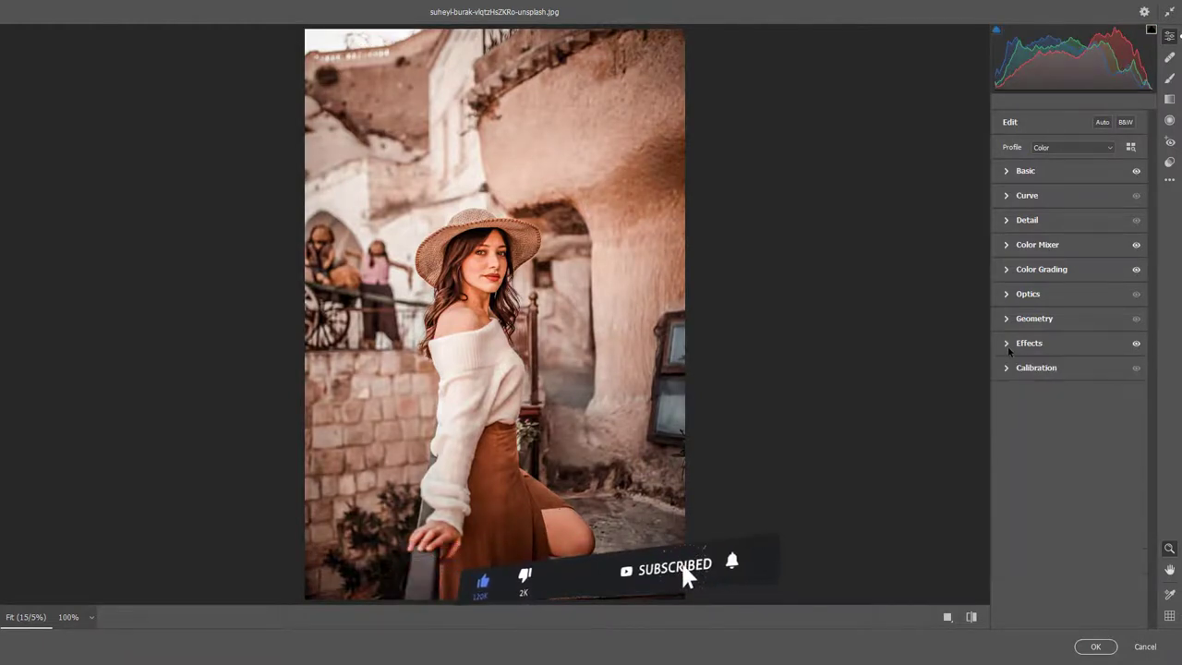
Toggle between the default and edited settings to compare the grade with the original
left_click(971, 617)
left_click(971, 617)
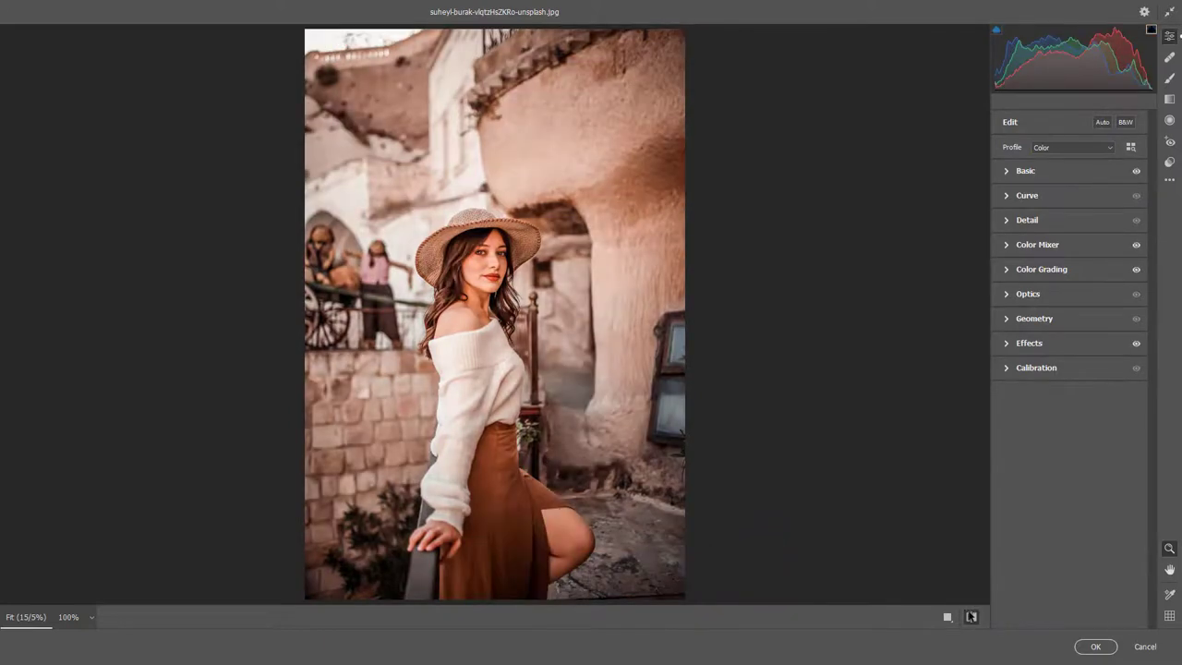
left_click(971, 617)
left_click(1168, 180)
Save the current Camera Raw settings as brown tone.xmp, overwriting the existing file
left_click(1063, 348)
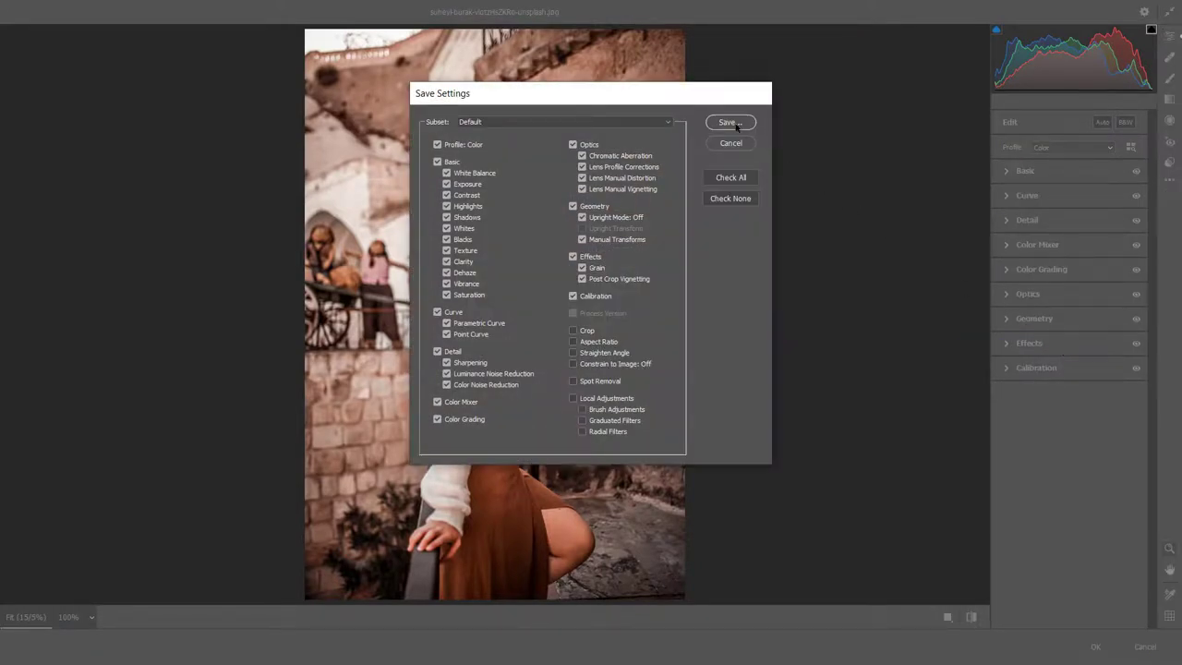
left_click(734, 124)
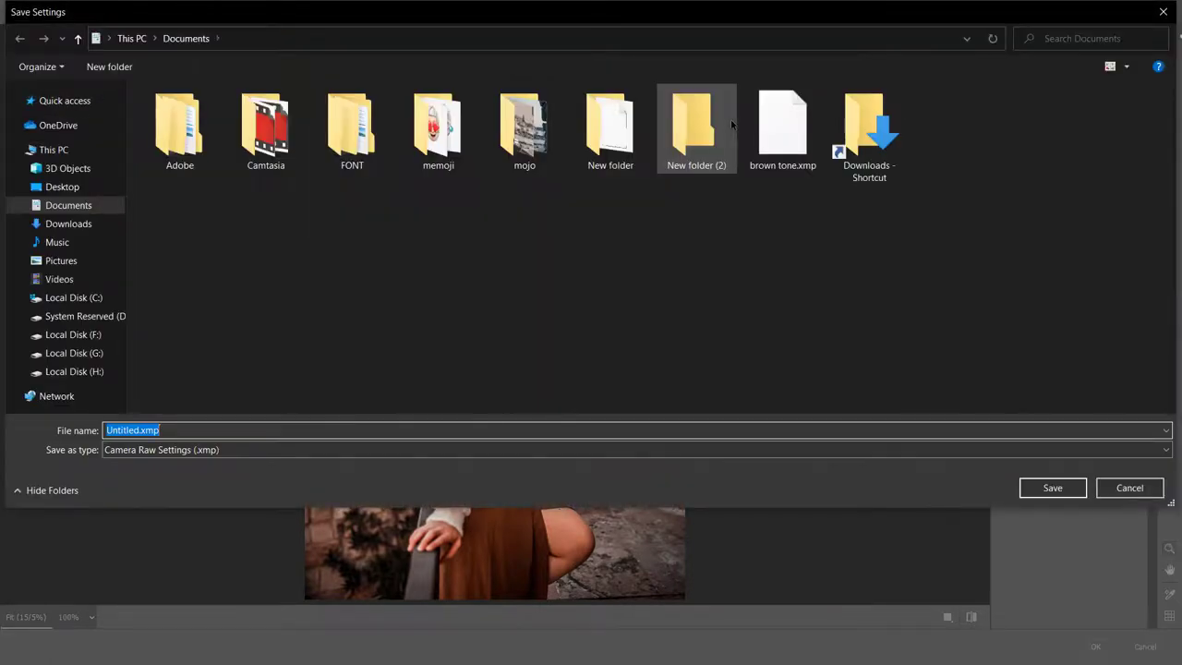
left_click(802, 126)
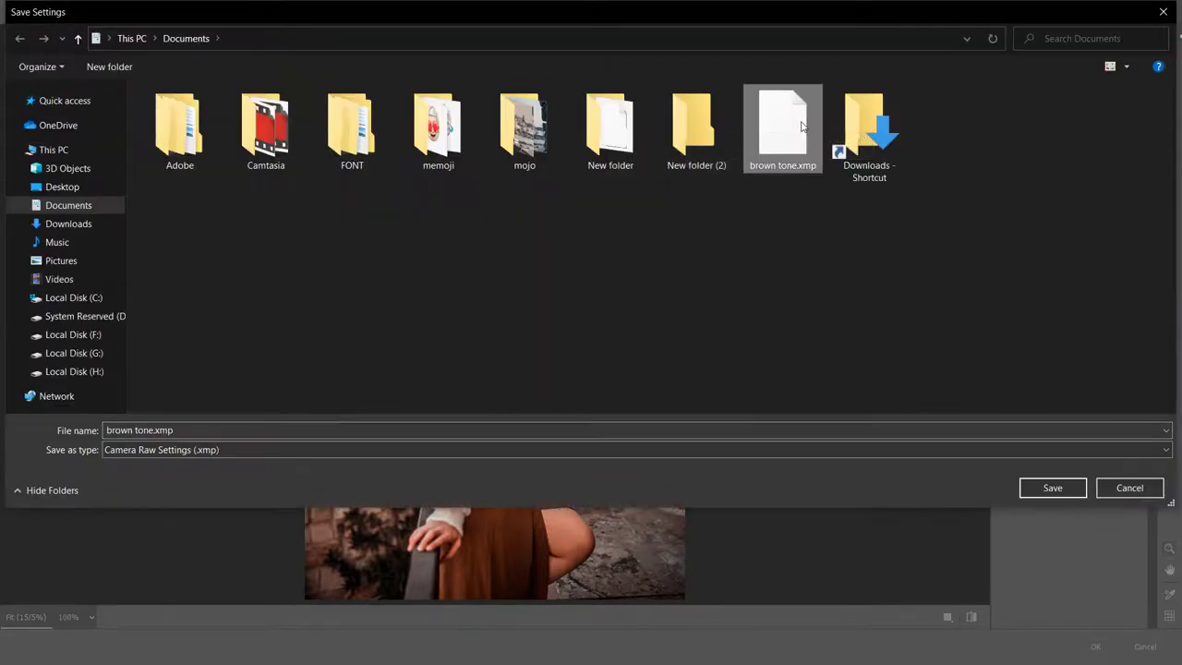
left_click(1049, 486)
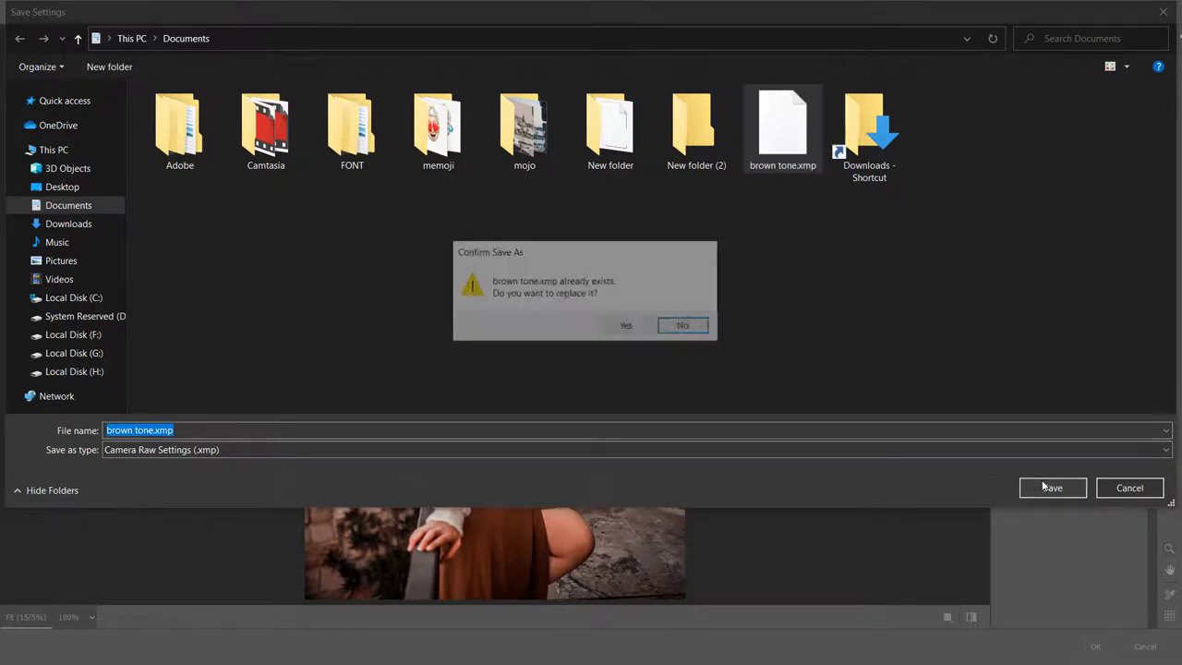
left_click(628, 329)
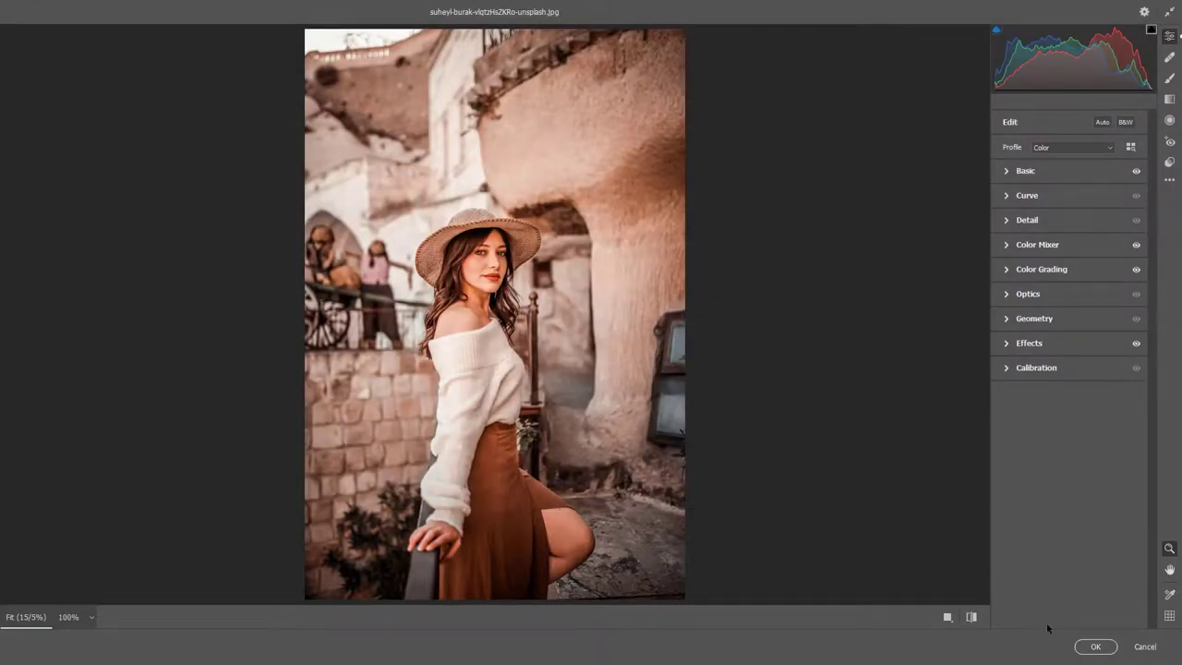
Apply the grade, then toggle the greenhouse photo's graded Layer 1 to compare with the original
left_click(1095, 647)
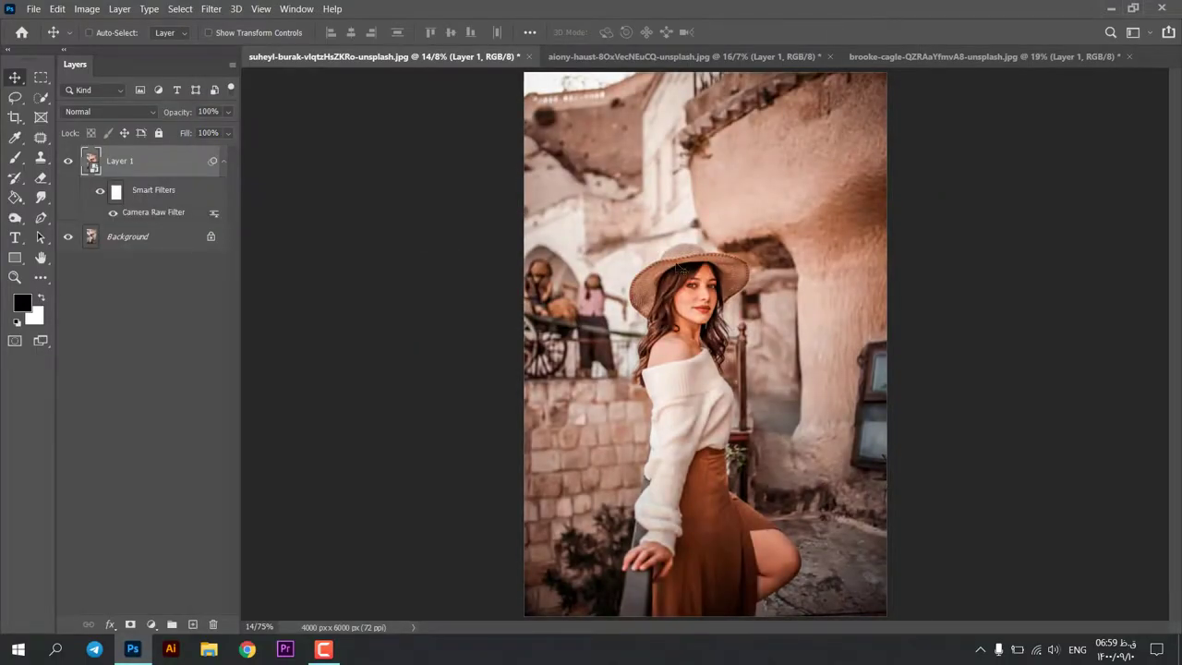
left_click(676, 56)
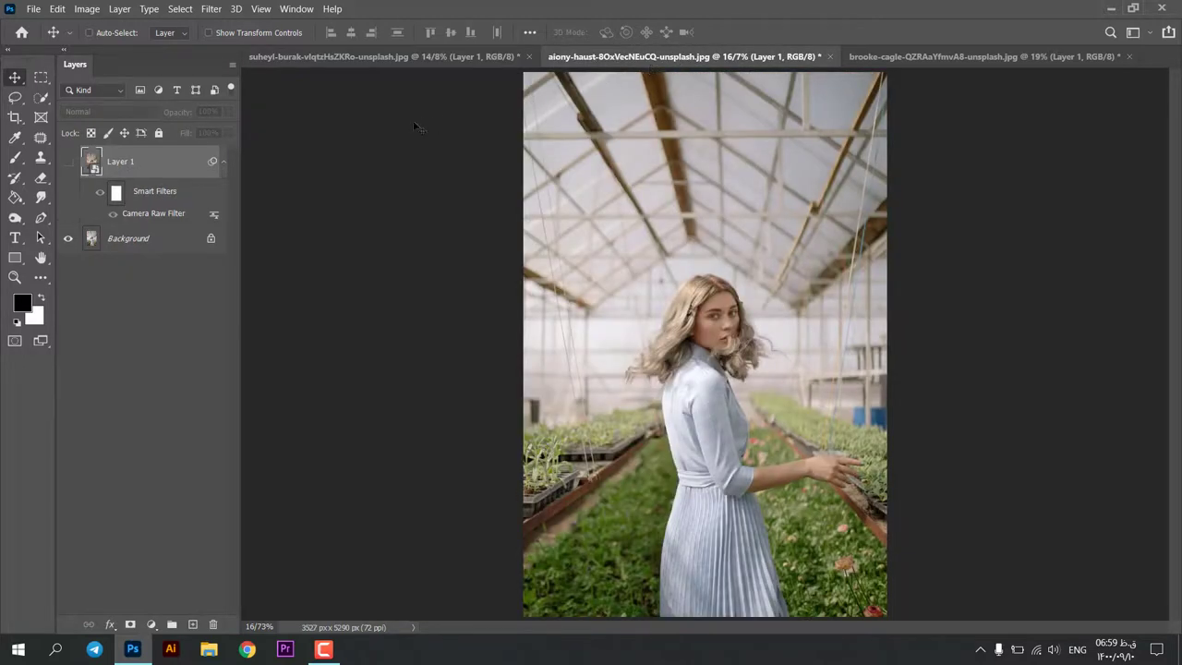
left_click(69, 162)
left_click(69, 162)
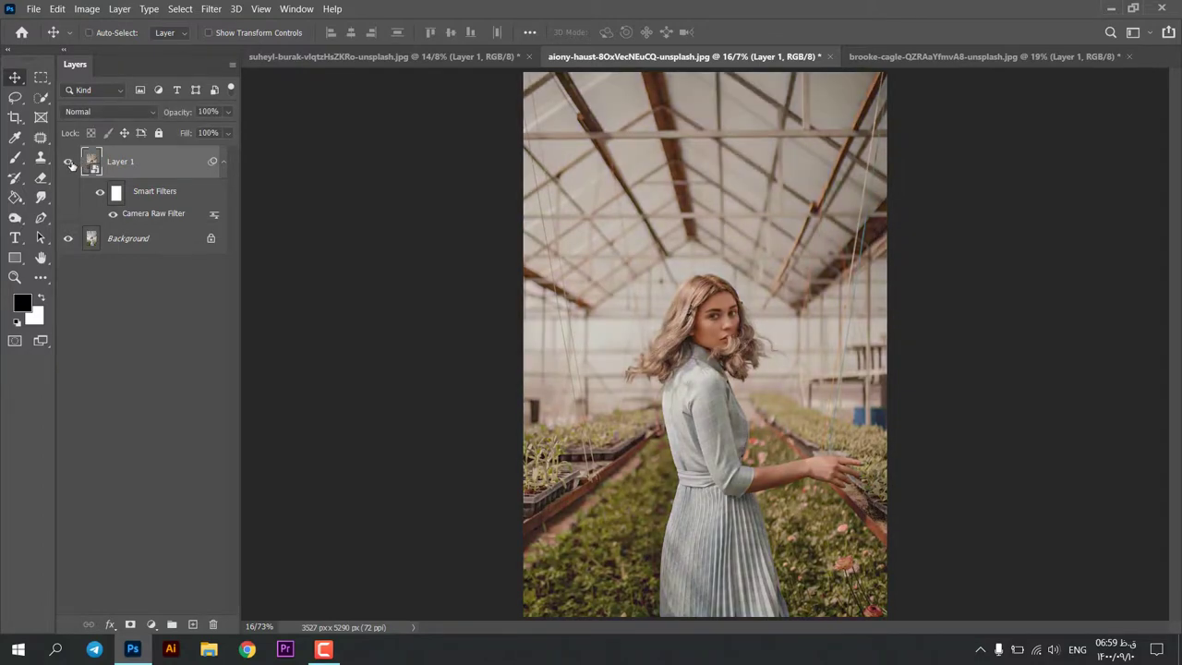
left_click(69, 163)
On the brooke-cagle portrait, toggle Layer 1's visibility to compare, leaving the warm grade shown
left_click(863, 57)
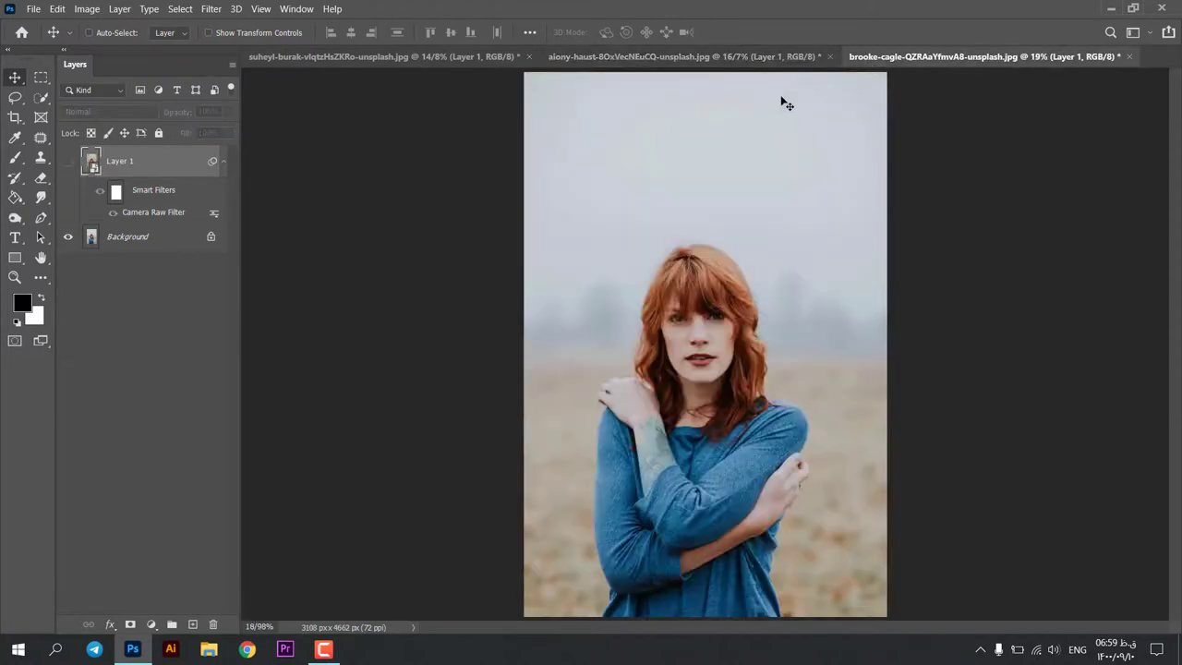
left_click(70, 163)
left_click(69, 162)
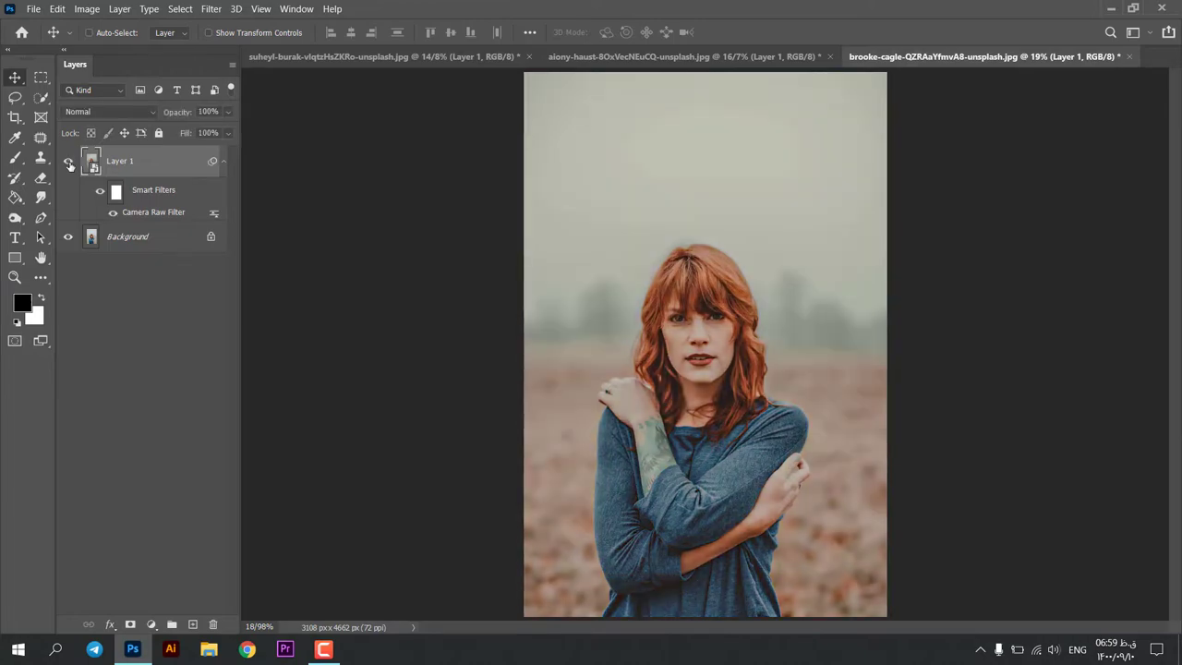